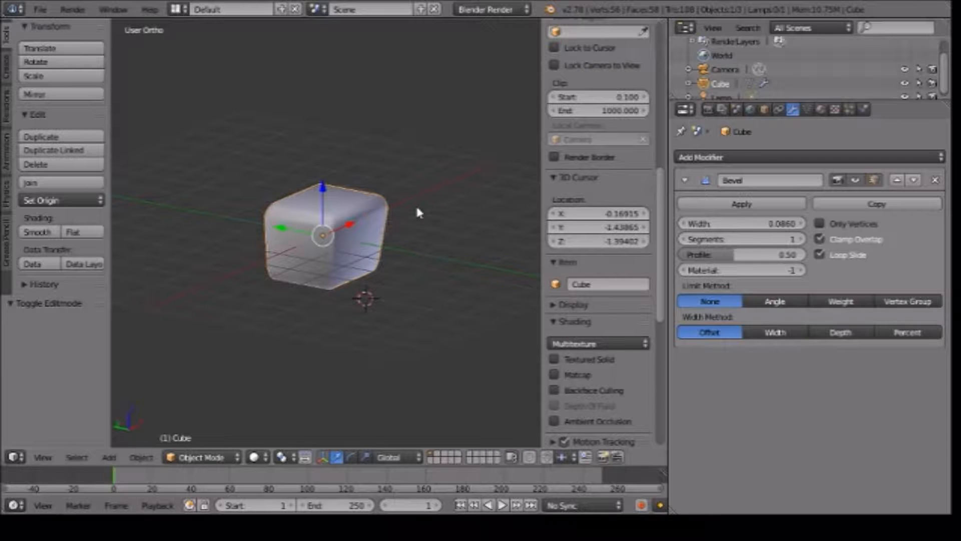
Check the rounded cube against the front reference photo and add a new cube mesh beside it.
key(KP_1)
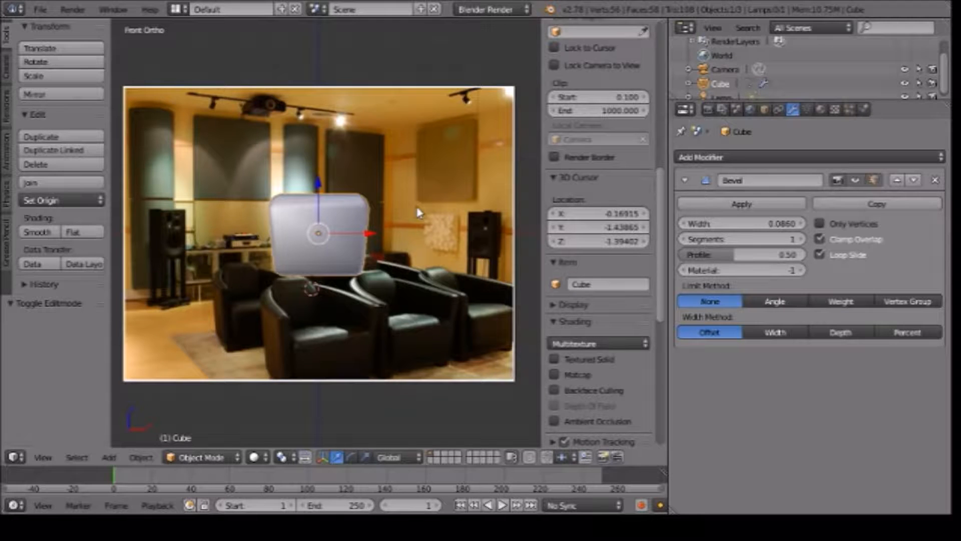
middle_drag(434, 193, 420, 282)
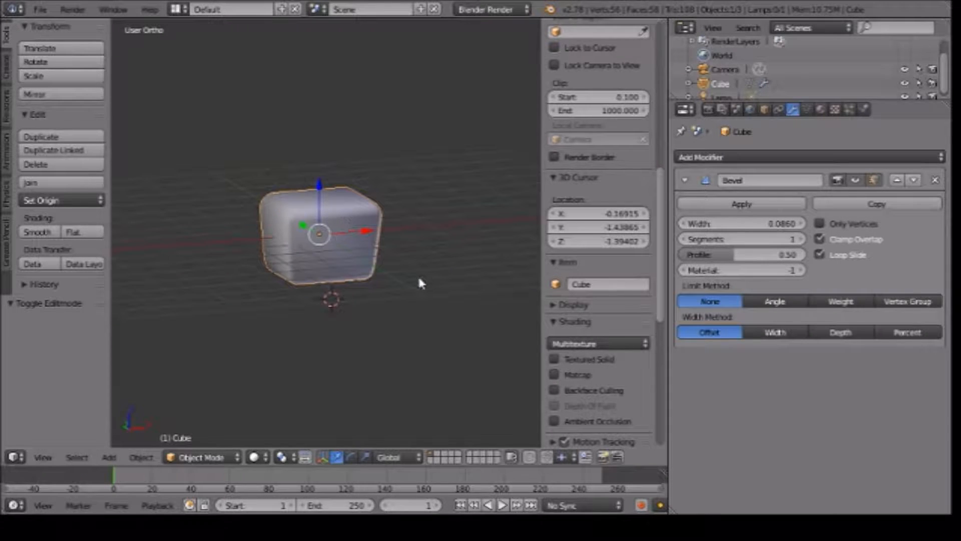
click(427, 284)
key(shift+a)
mouse_move(428, 287)
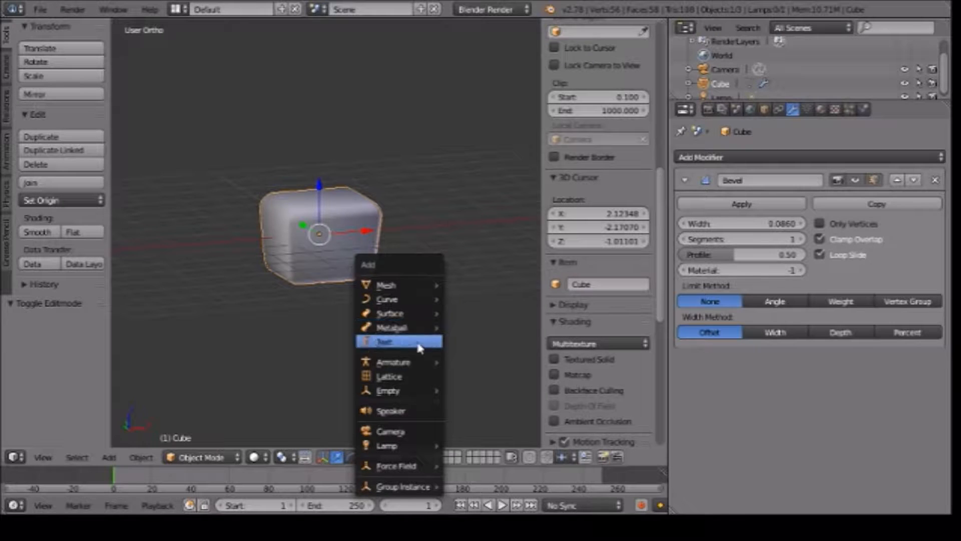
mouse_move(401, 299)
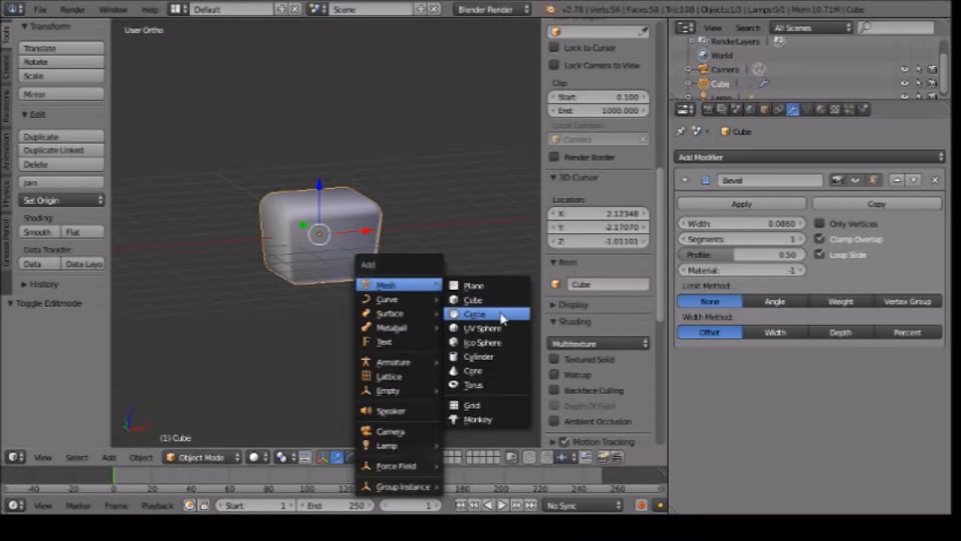
click(473, 300)
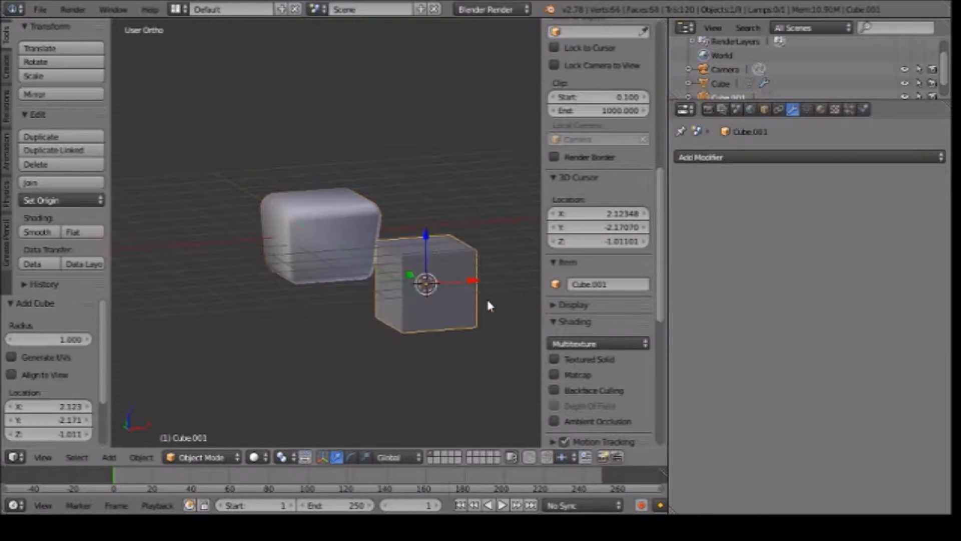
Move the new cube along its X, Y and Z axes until it sits on top of the rounded block.
click(377, 269)
middle_drag(508, 301, 423, 307)
drag(415, 186, 420, 122)
middle_drag(420, 123, 546, 186)
drag(479, 179, 399, 186)
middle_drag(134, 330, 345, 172)
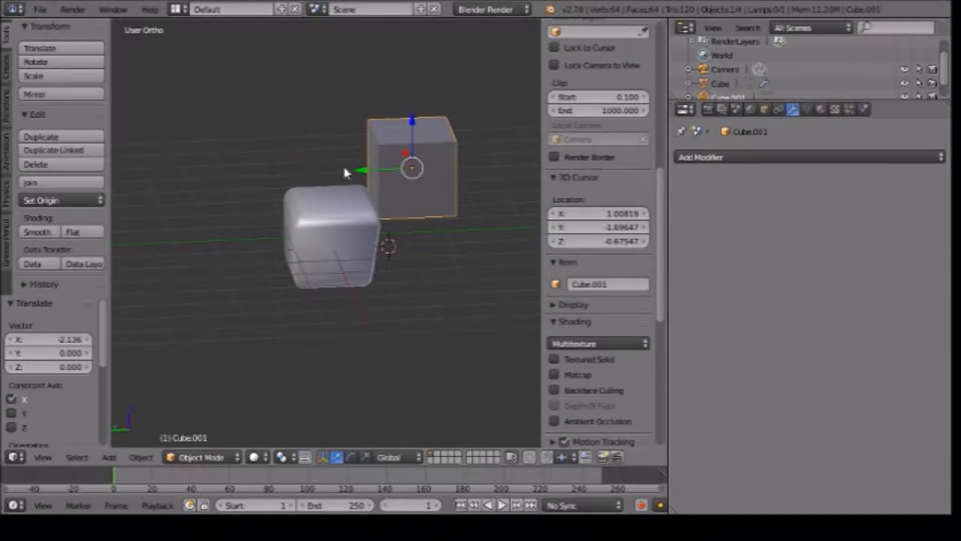
drag(363, 178, 285, 169)
middle_drag(423, 264, 345, 248)
drag(330, 136, 329, 131)
middle_drag(364, 197, 409, 172)
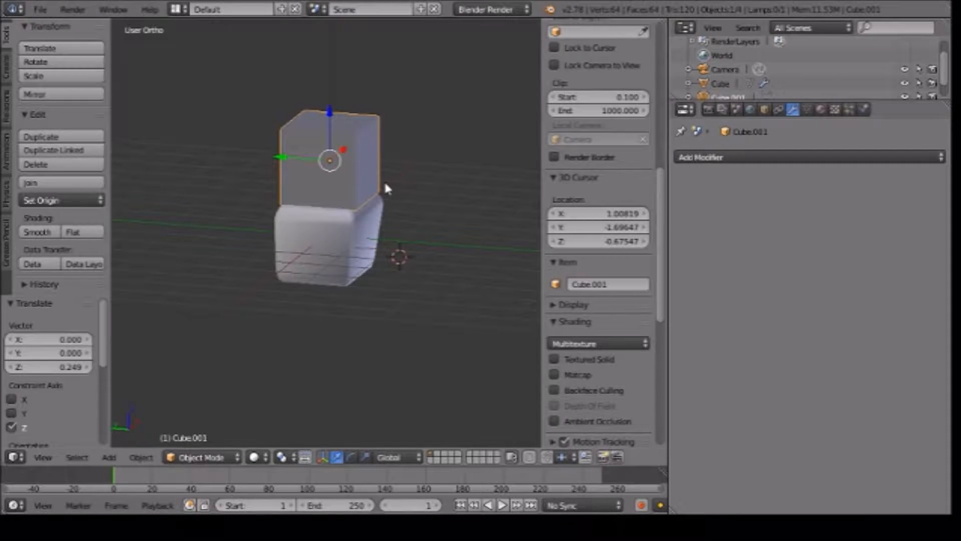
Scale the upper cube down uniformly to about 0.6 and reposition it on the rounded block's top.
key(s)
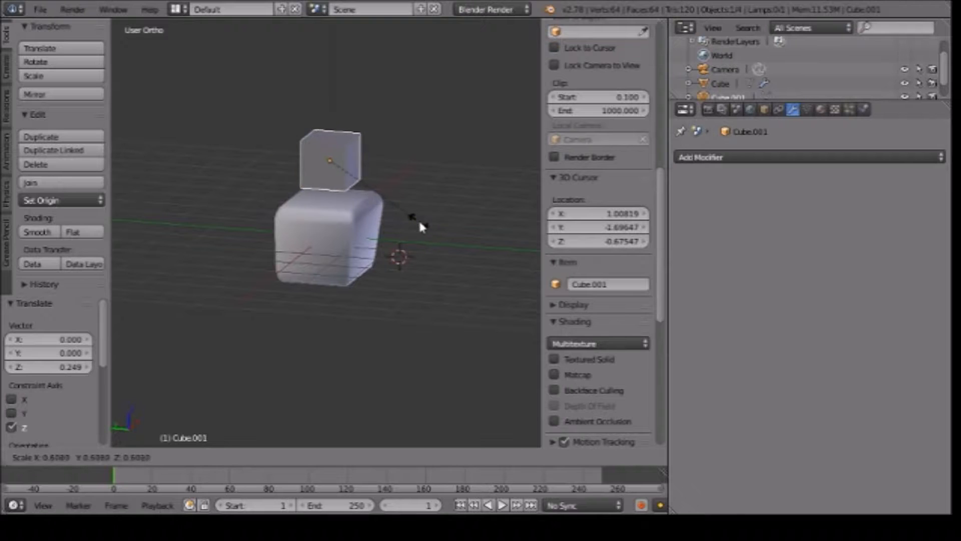
click(420, 224)
drag(328, 110, 328, 126)
drag(292, 173, 278, 168)
middle_drag(397, 244, 309, 205)
Stretch the upper cube along the X axis by about 1.69 and nudge its height above the rounded block.
key(s)
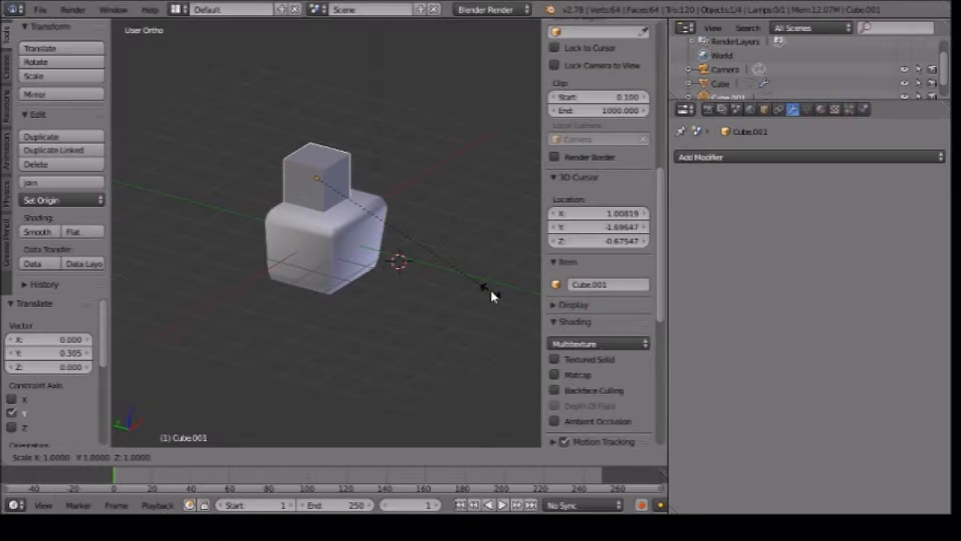
key(x)
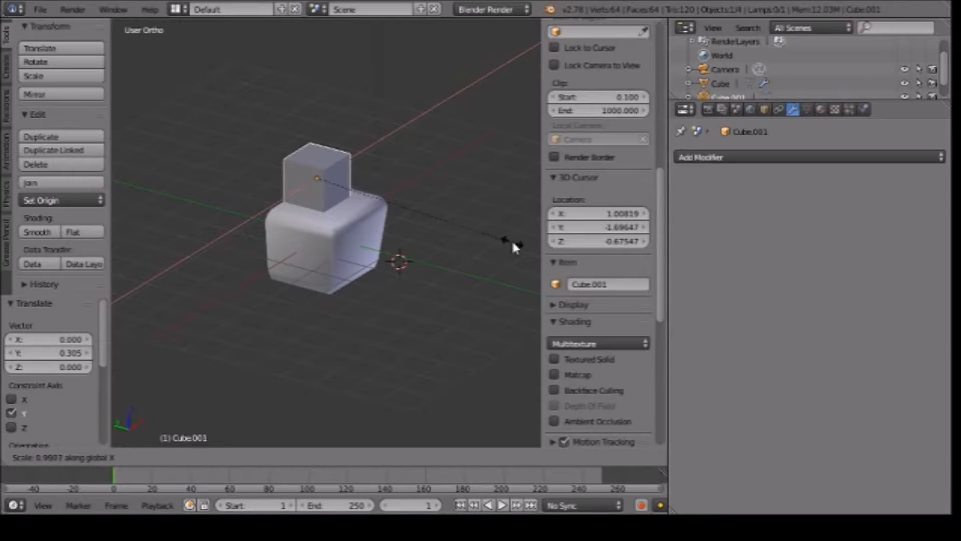
click(216, 55)
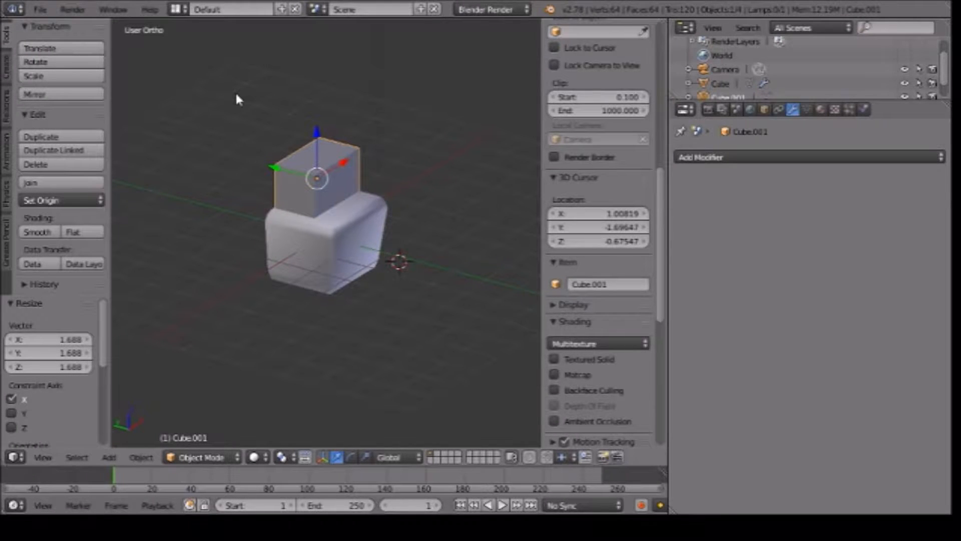
middle_drag(434, 150, 443, 268)
scroll(395, 188, up, 6)
click(321, 133)
mouse_move(329, 138)
mouse_down()
mouse_move(328, 128)
mouse_move(329, 138)
mouse_up()
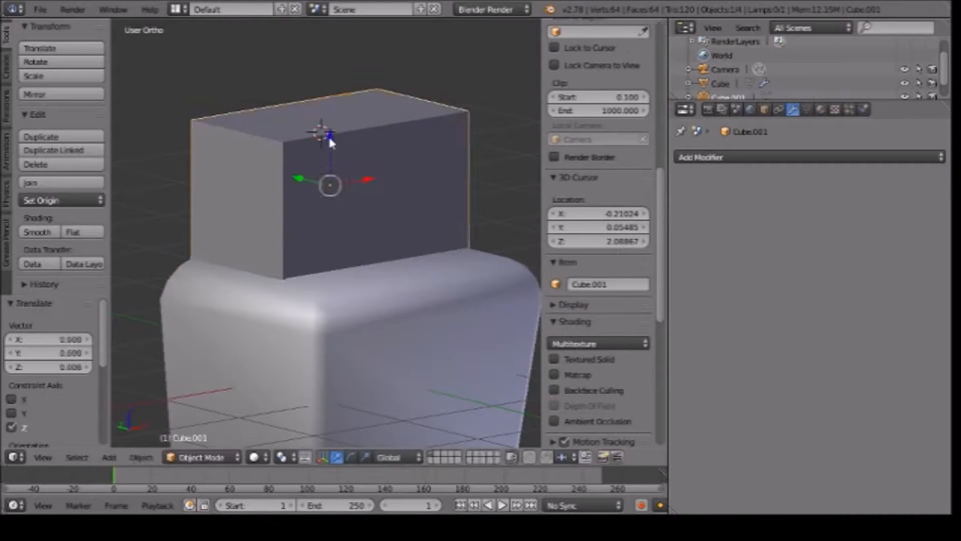
Raise the upper block's mesh by about 0.03 and add one horizontal loop cut close to its base.
key(Tab)
click(320, 120)
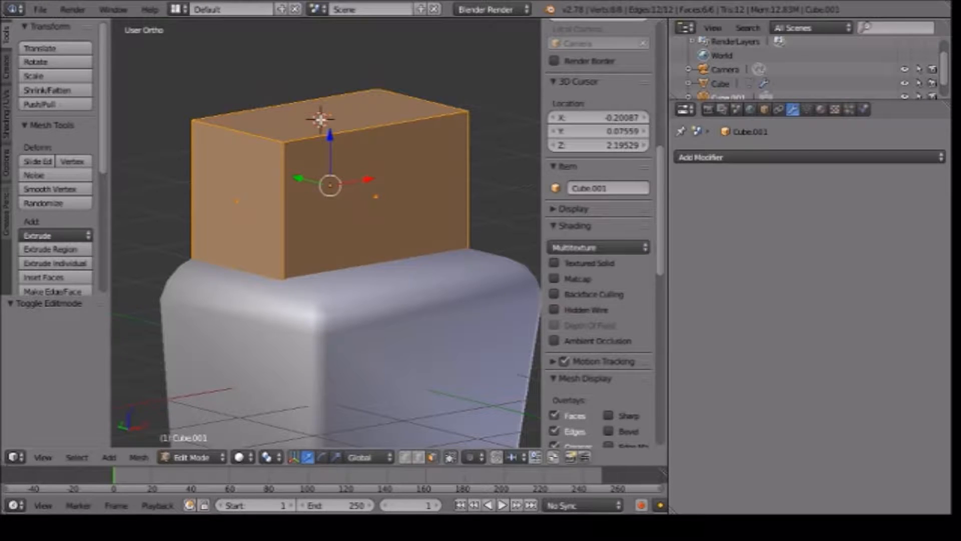
drag(335, 150, 326, 144)
middle_drag(408, 257, 369, 220)
key(ctrl+r)
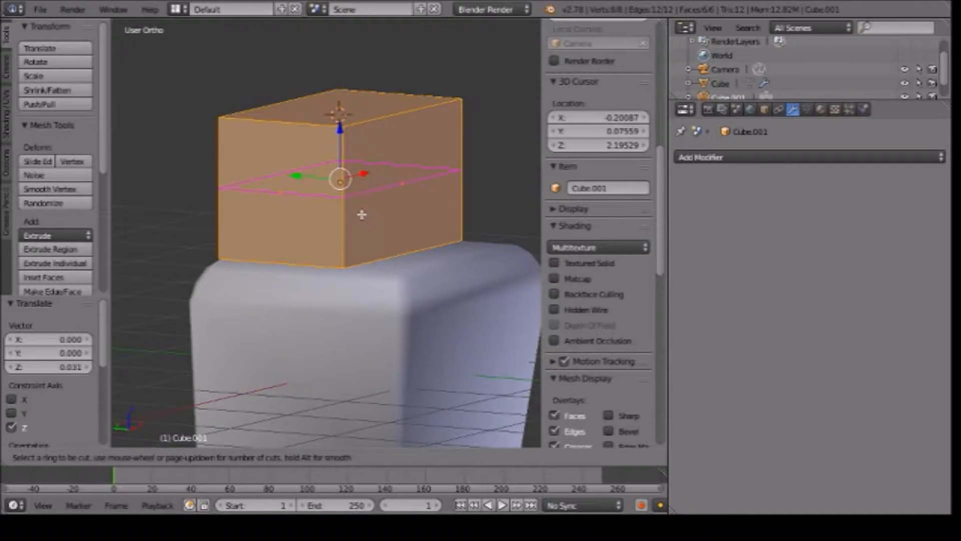
click(359, 211)
click(365, 266)
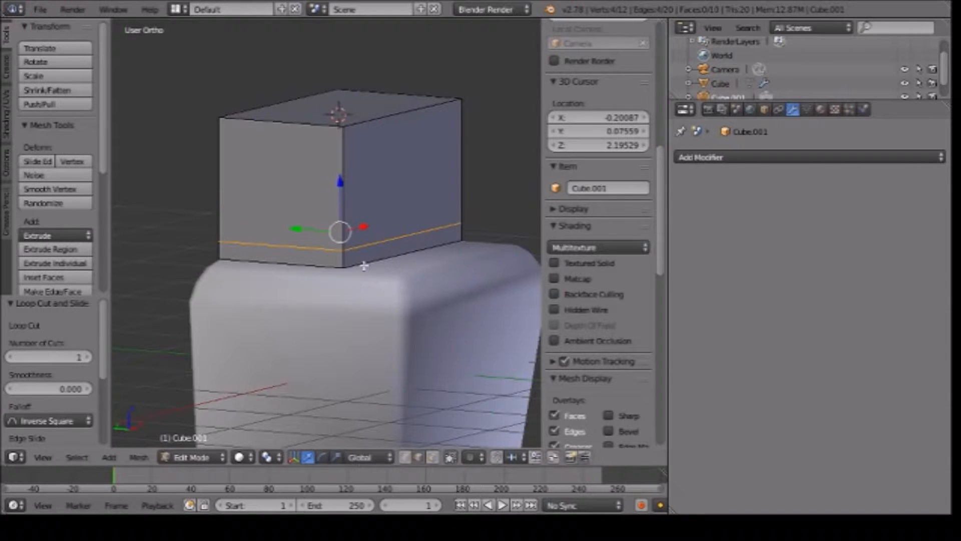
key(Tab)
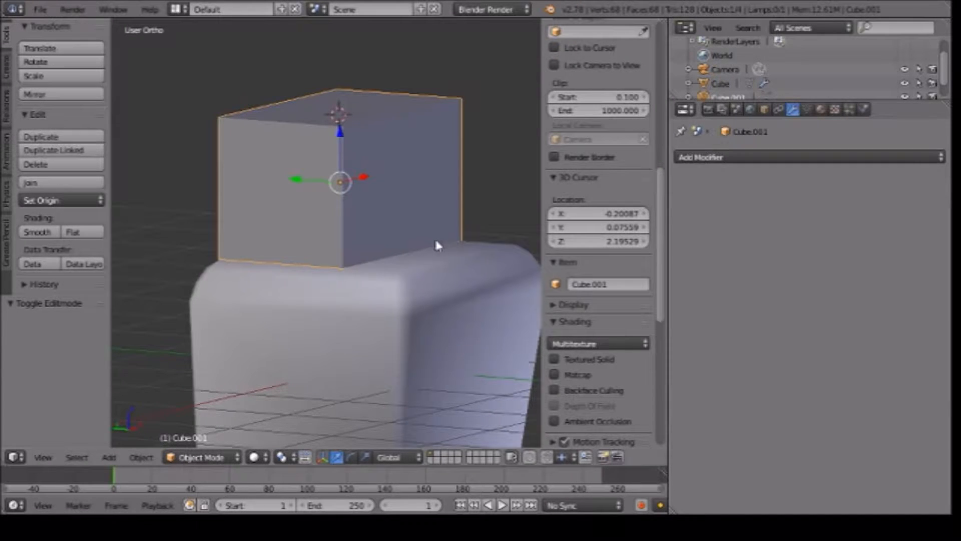
Thin the upper block along Y to about 0.38 and shift it about 0.59 along Y to form a backrest.
key(KP_3)
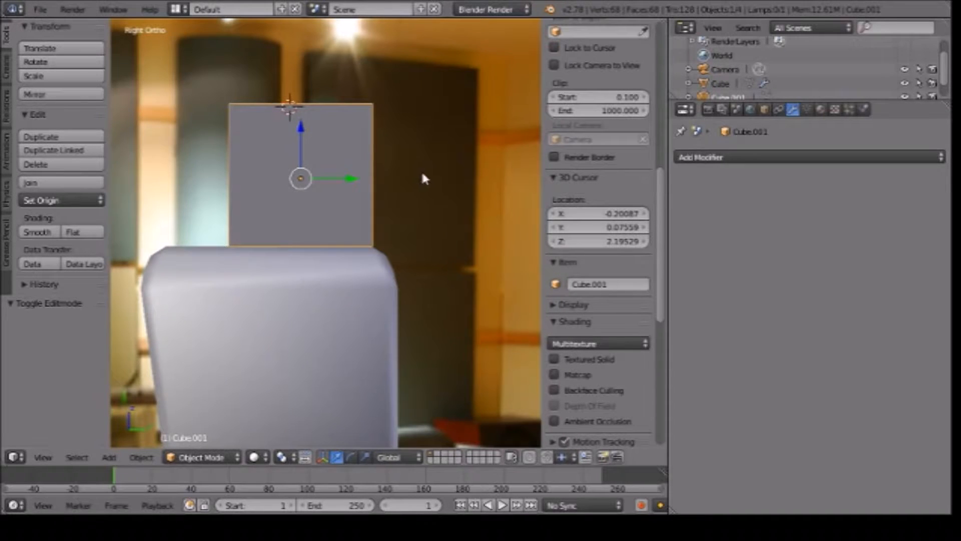
key(s)
key(y)
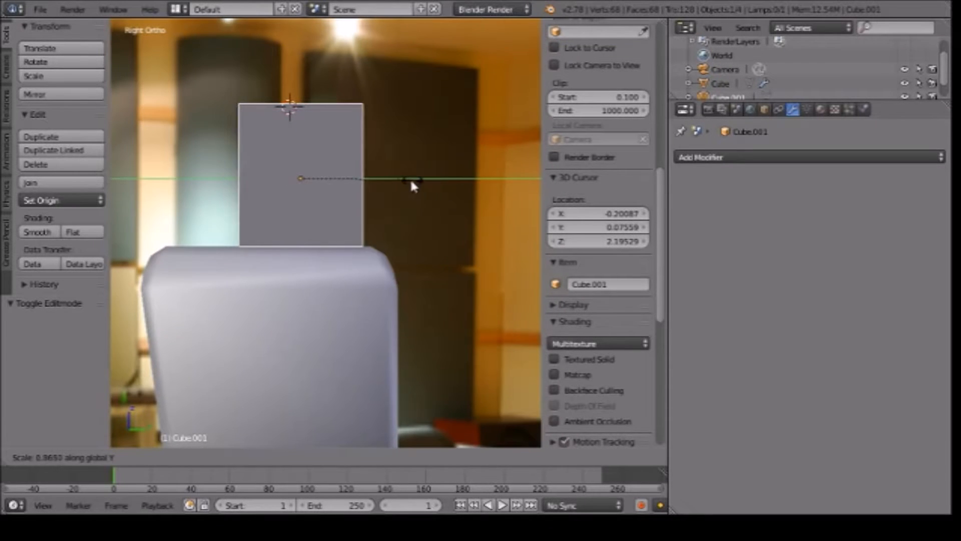
click(352, 183)
key(g)
key(y)
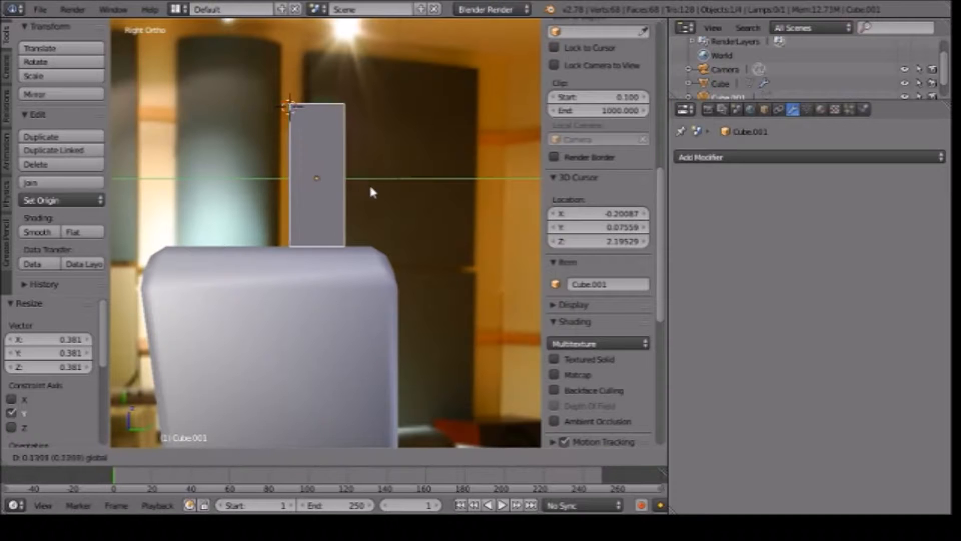
click(419, 189)
Compare the backrest and seat with the armchairs in the front reference photo, checking solid and wireframe display, with the backrest in Edit Mode.
middle_drag(223, 255, 362, 272)
key(KP_1)
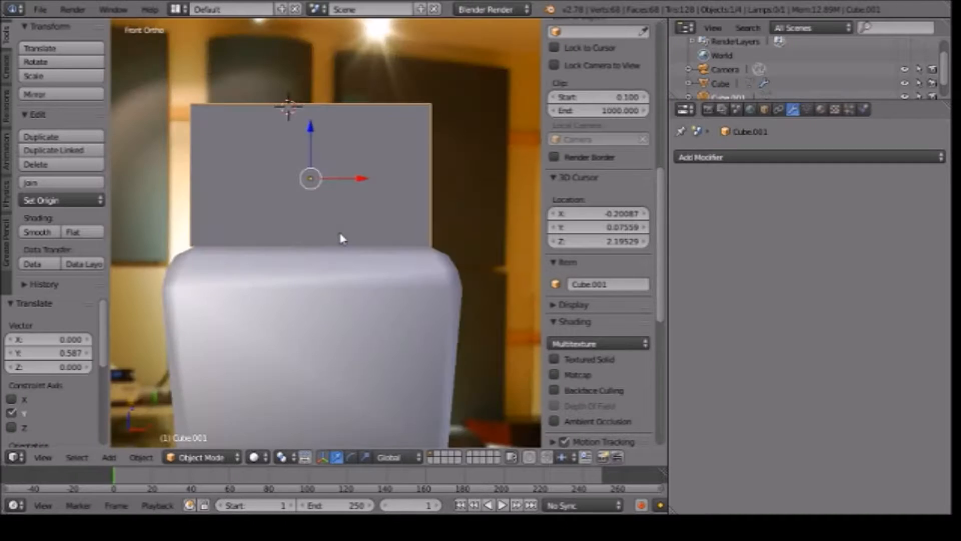
scroll(340, 235, down, 9)
scroll(340, 234, up, 2)
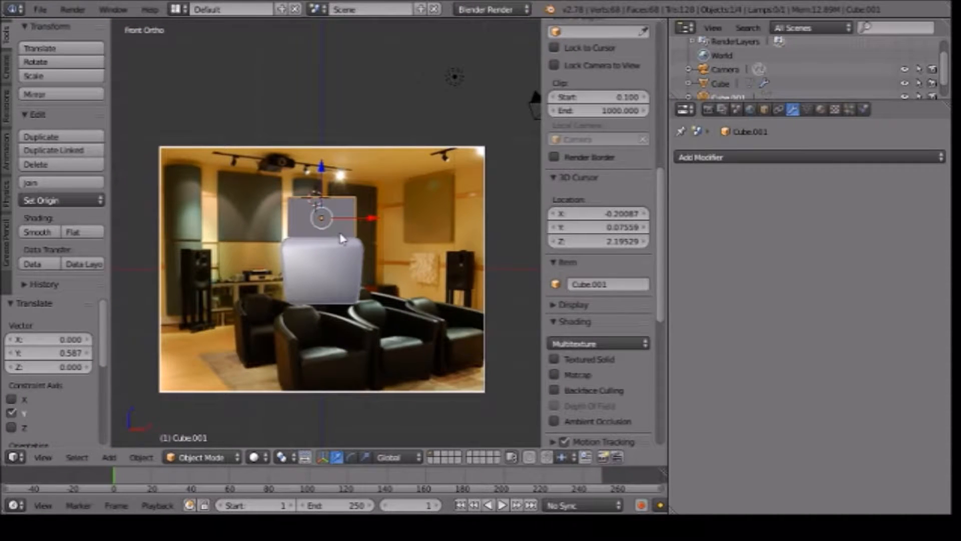
scroll(349, 256, up, 3)
key(z)
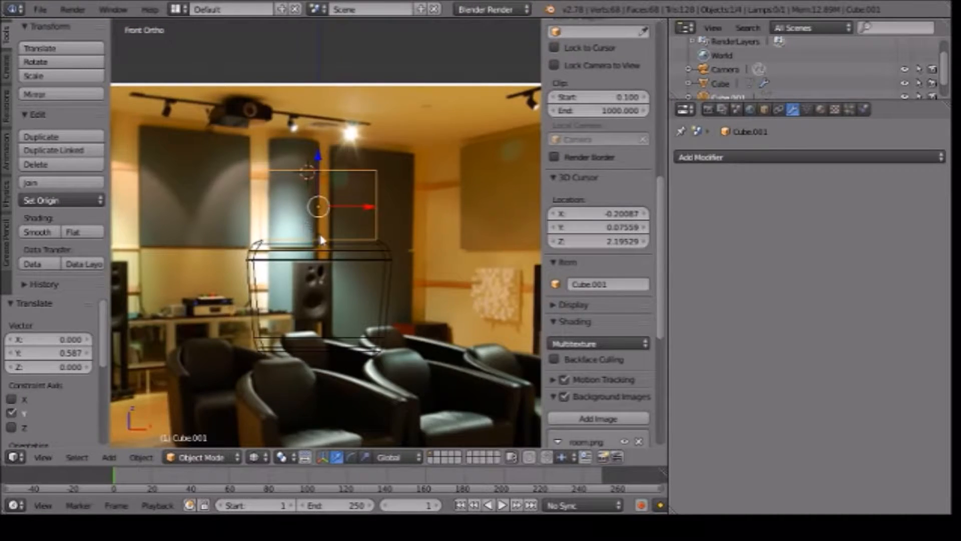
key(Tab)
key(z)
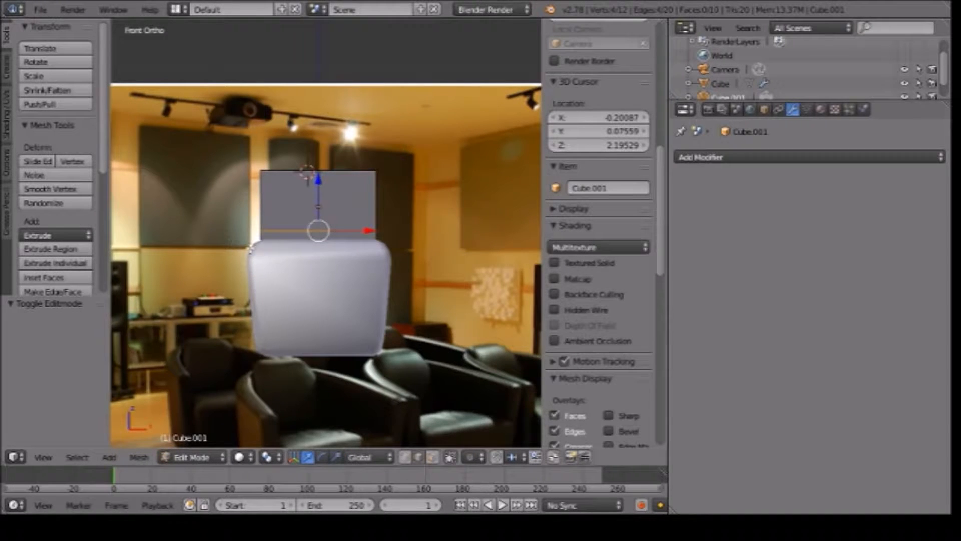
middle_drag(250, 259, 271, 261)
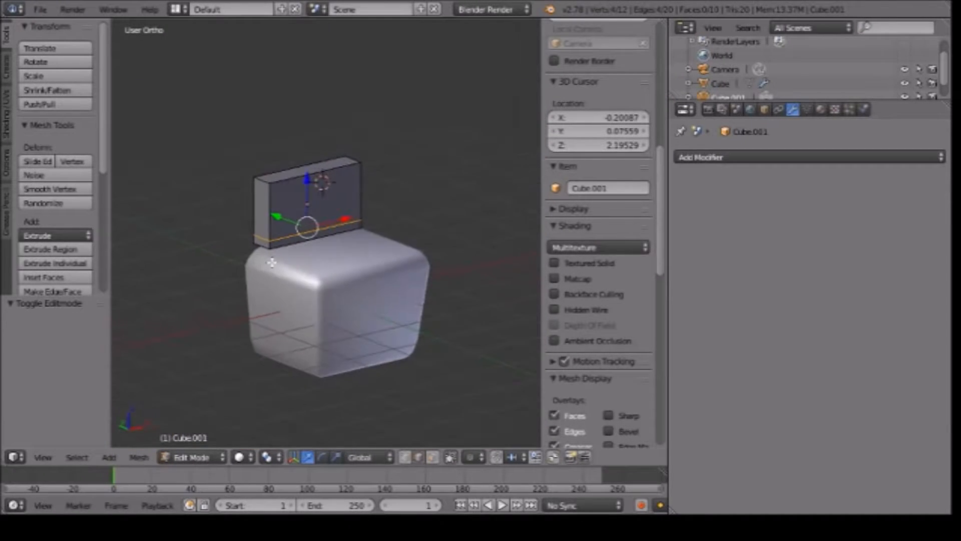
scroll(274, 262, up, 2)
key(z)
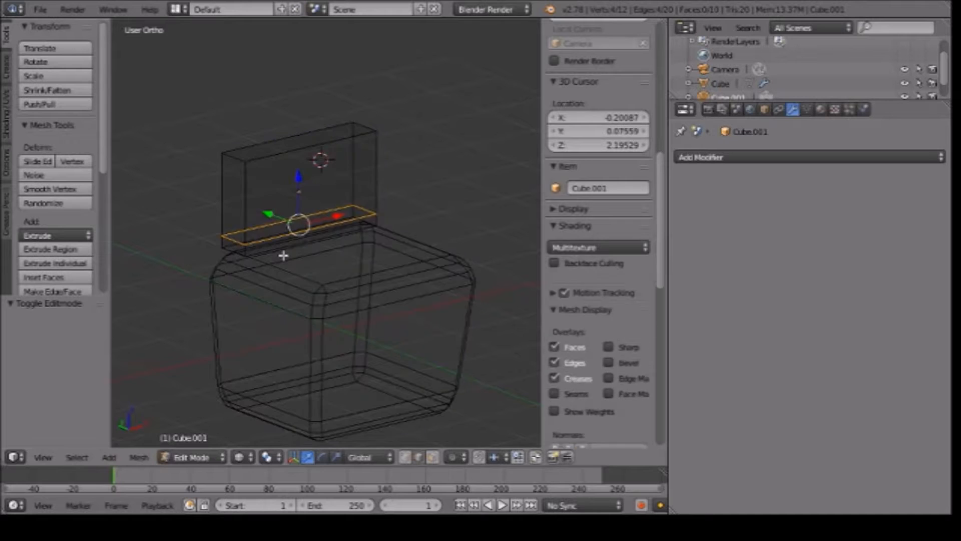
key(z)
key(KP_1)
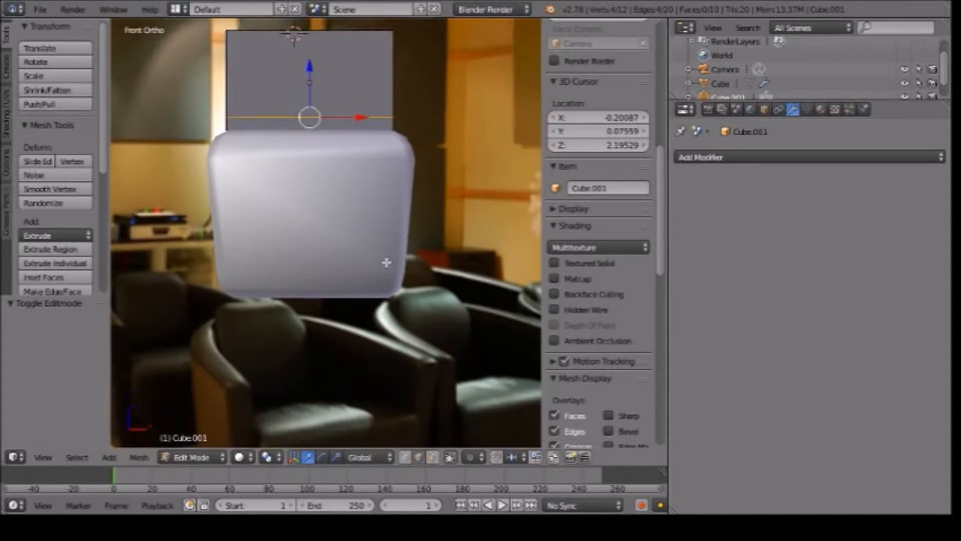
shift+middle_drag(386, 262, 445, 200)
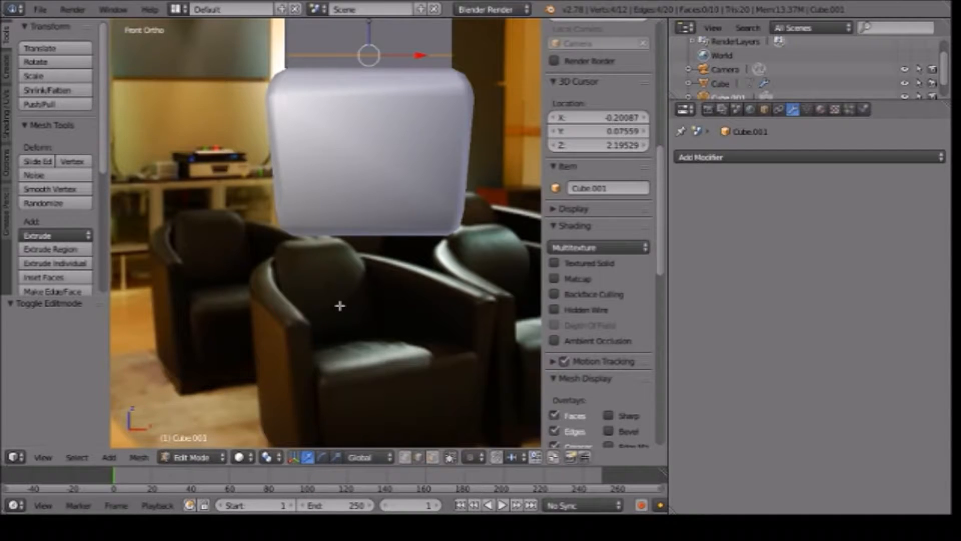
middle_drag(358, 99, 394, 202)
Select the backrest's top face in face select mode and scale it along X to about 0.73.
key(ctrl+Tab)
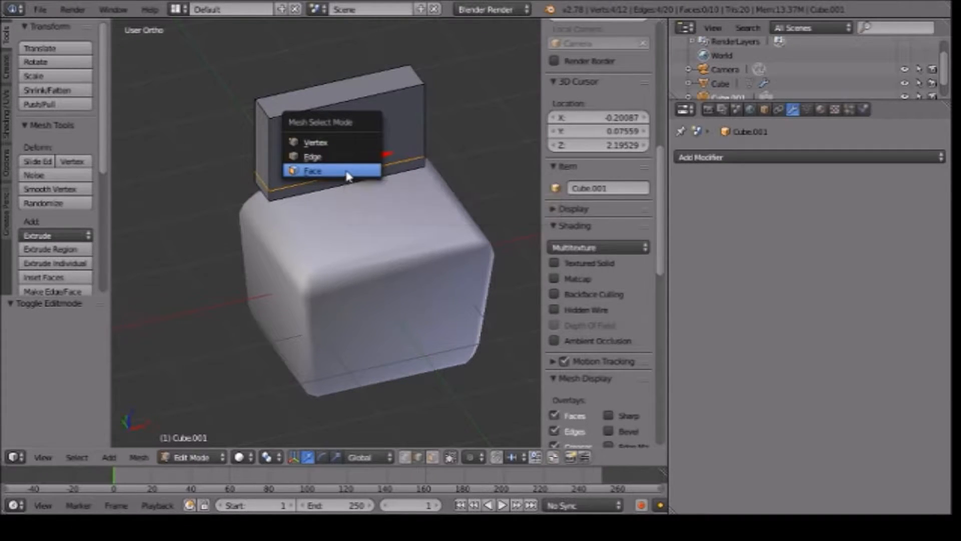
click(349, 172)
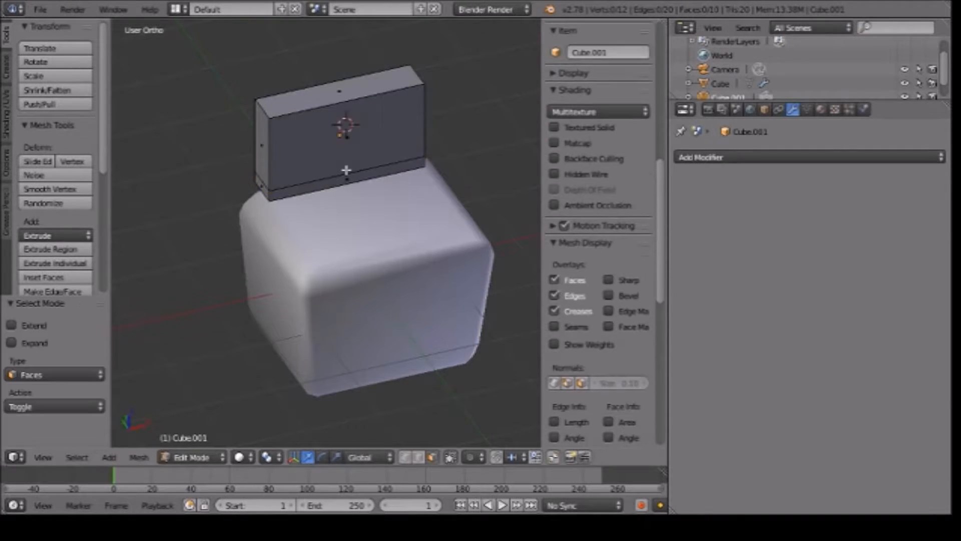
right_click(327, 97)
mouse_move(421, 188)
middle_down()
mouse_move(390, 157)
mouse_move(414, 204)
middle_up()
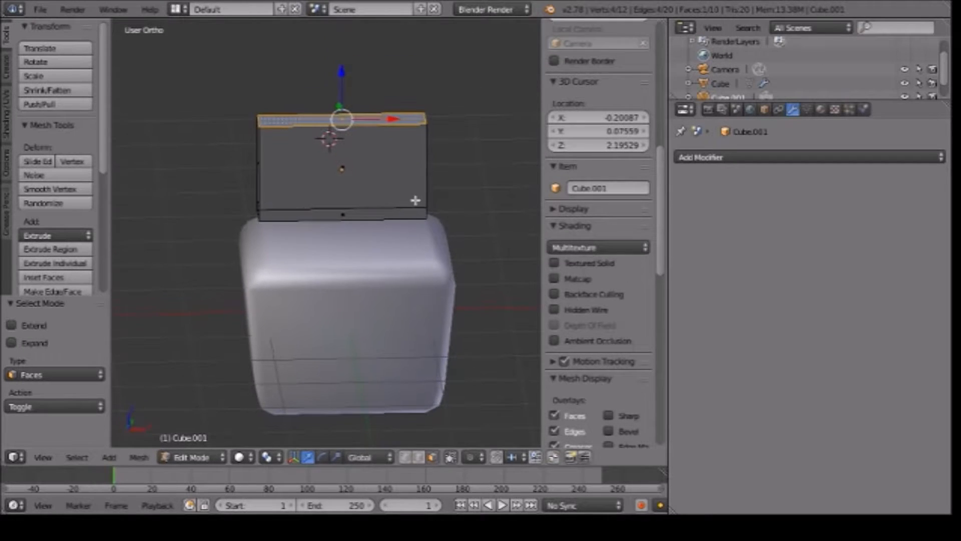
key(s)
key(x)
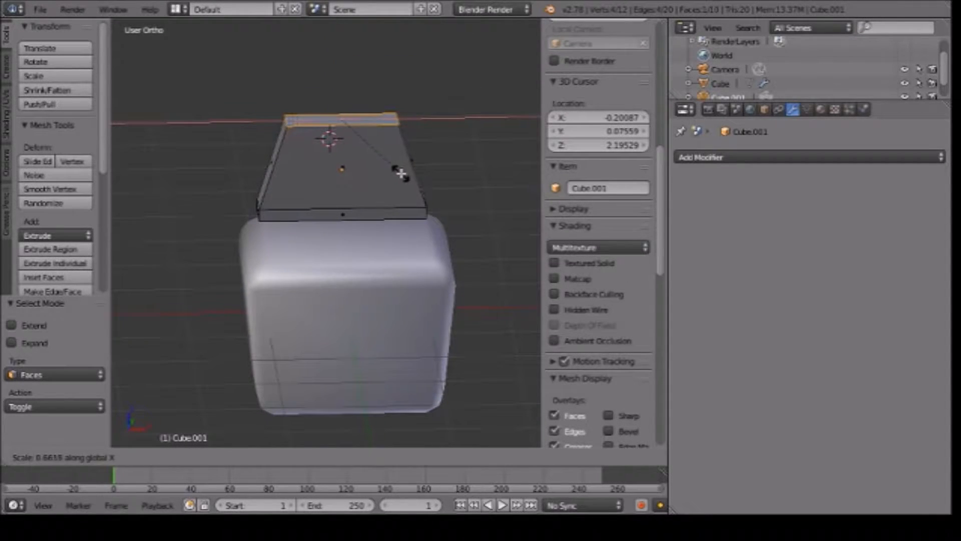
click(408, 174)
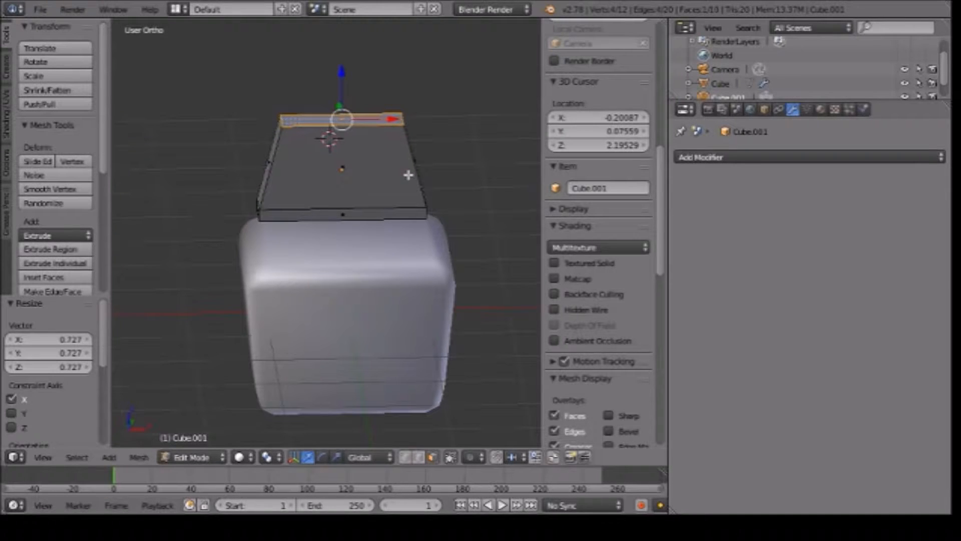
Maximize the 3D view with the backrest's tapered top framed up close.
middle_drag(341, 134, 377, 56)
scroll(395, 145, up, 6)
scroll(395, 144, down, 2)
scroll(378, 56, down, 8)
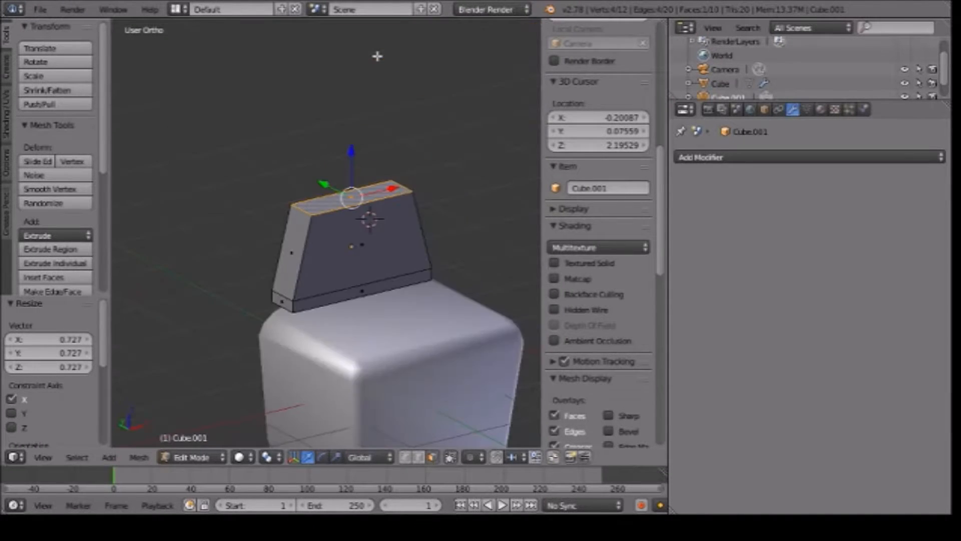
scroll(377, 56, up, 3)
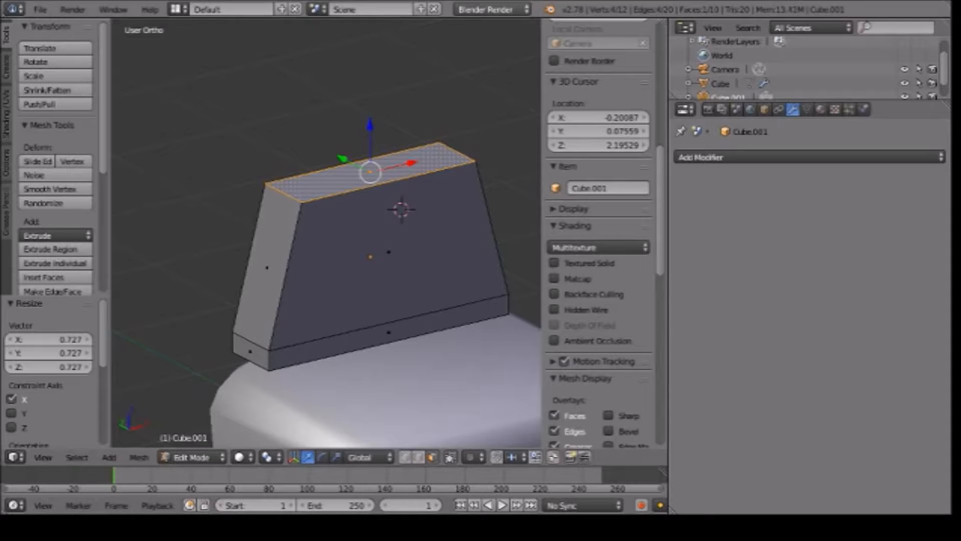
key(ctrl+Up)
shift+middle_drag(571, 231, 410, 265)
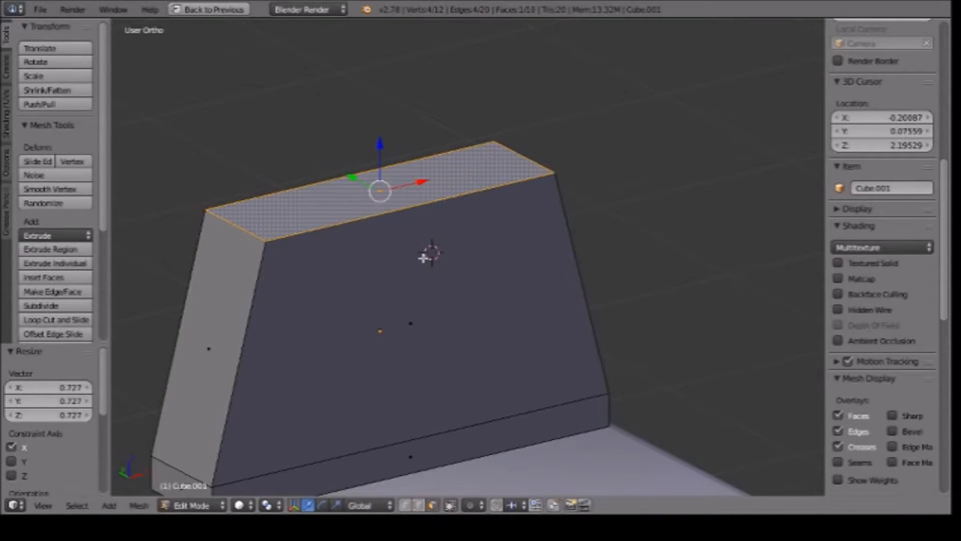
Extrude the backrest's top face slightly upward and scale the new face to about 0.87.
key(t)
key(n)
scroll(465, 286, down, 8)
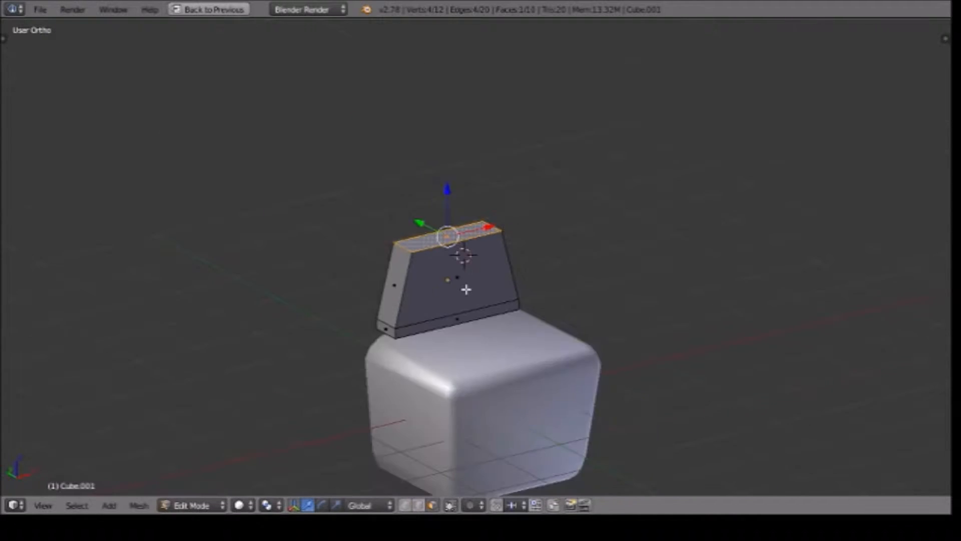
scroll(466, 286, up, 6)
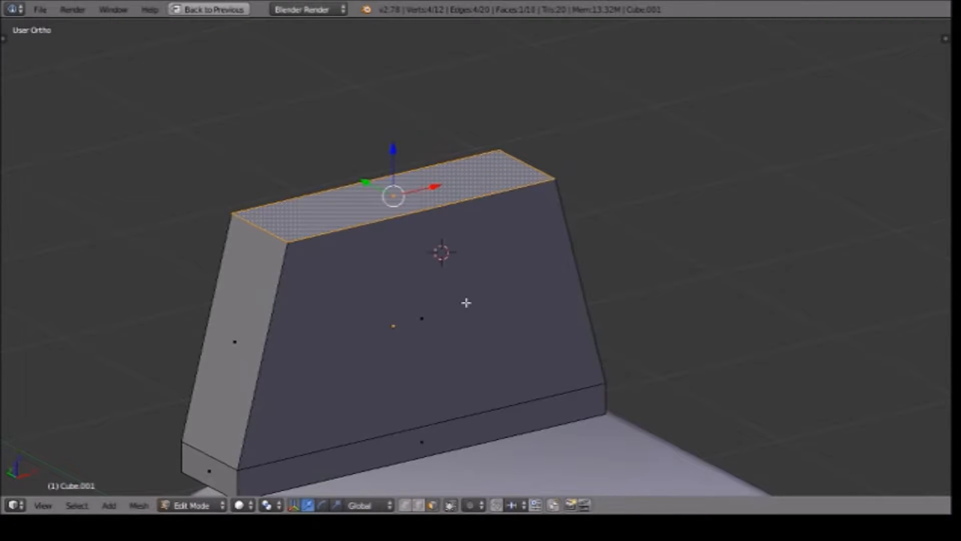
key(e)
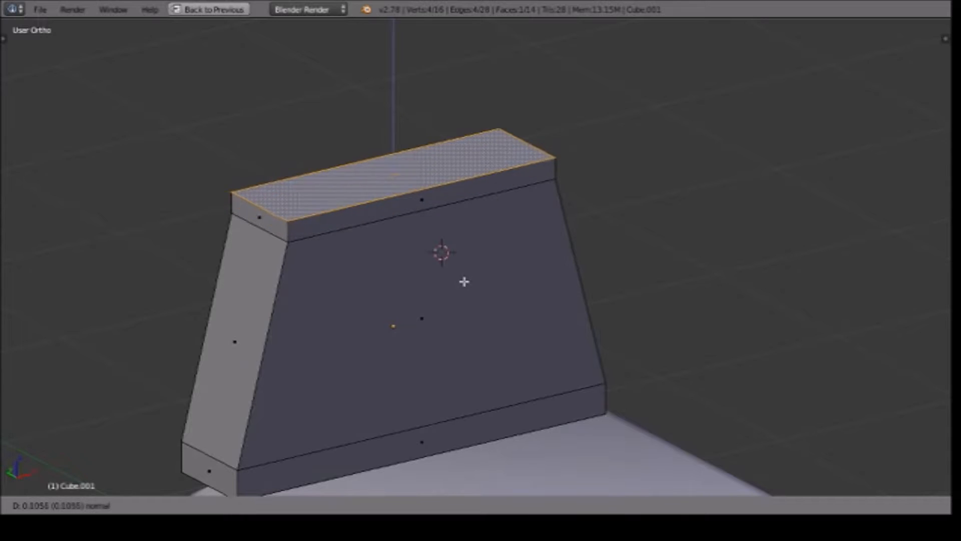
click(464, 289)
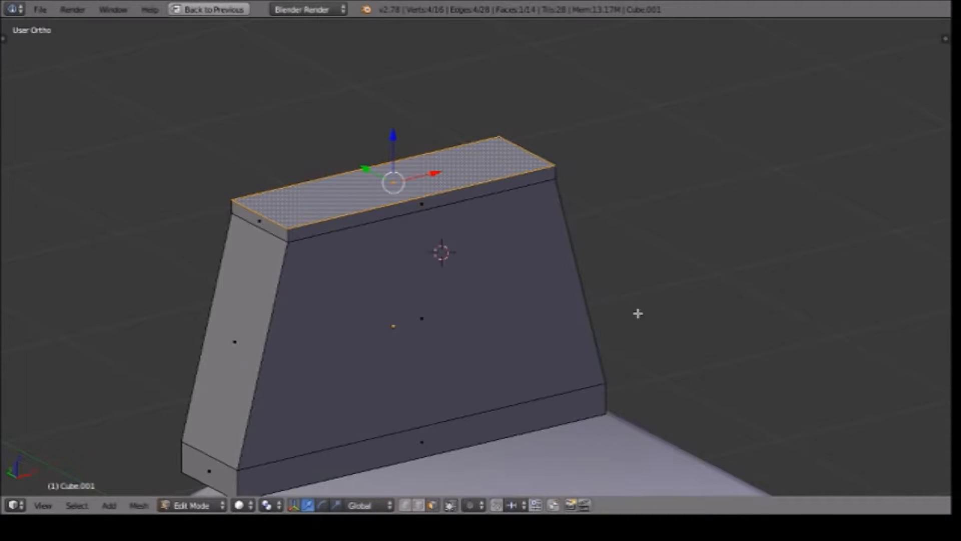
key(s)
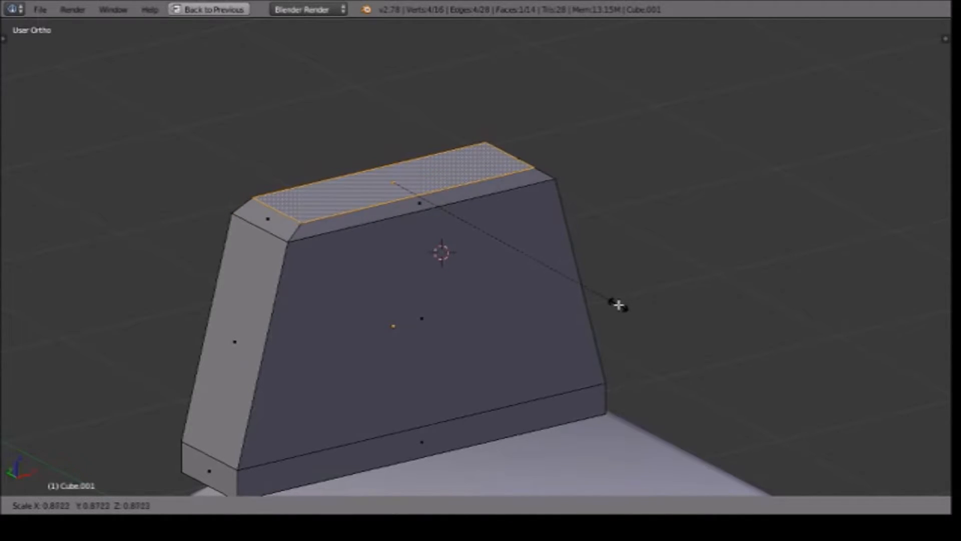
click(623, 306)
key(Tab)
middle_drag(664, 295, 603, 318)
key(Tab)
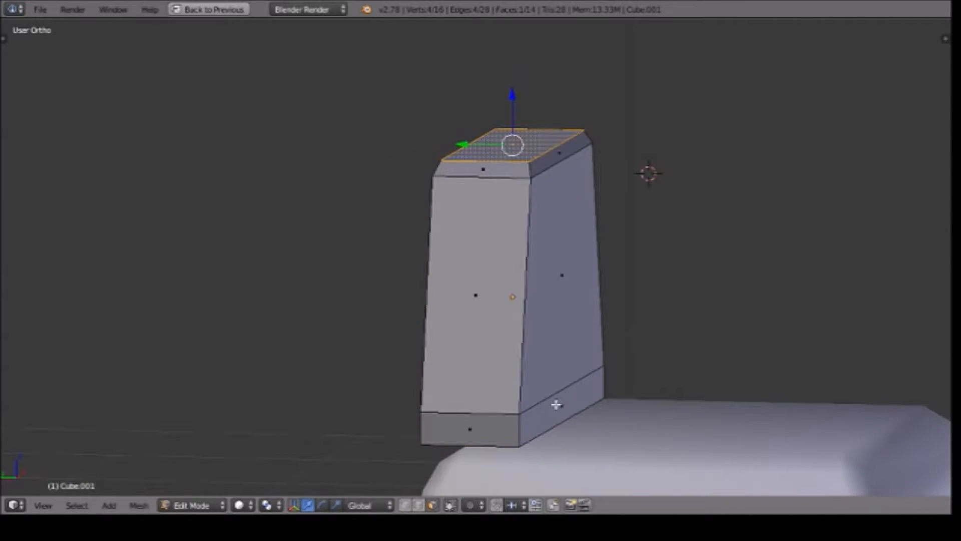
Select the narrow front face at the backrest's base and move it slightly forward along Y.
right_click(556, 404)
key(ctrl+Tab)
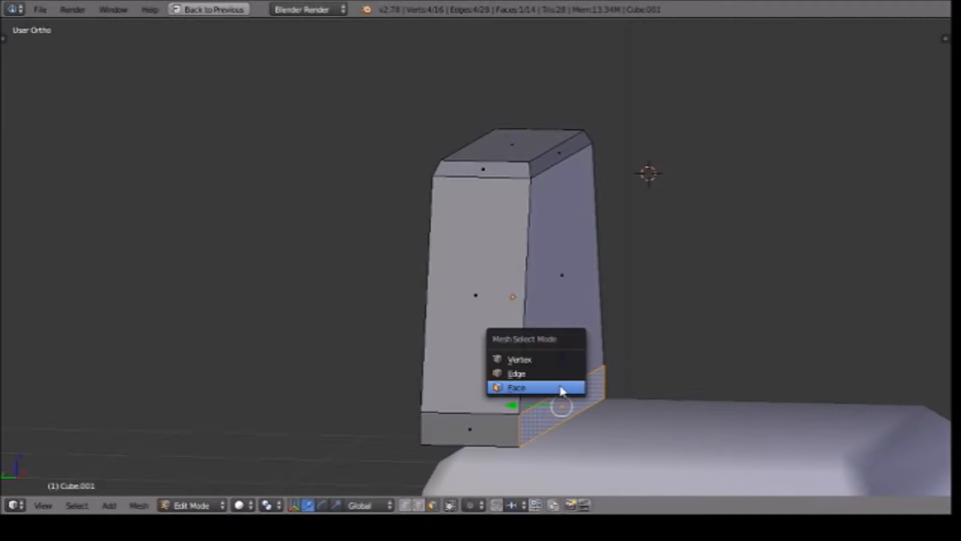
click(562, 391)
key(g)
key(y)
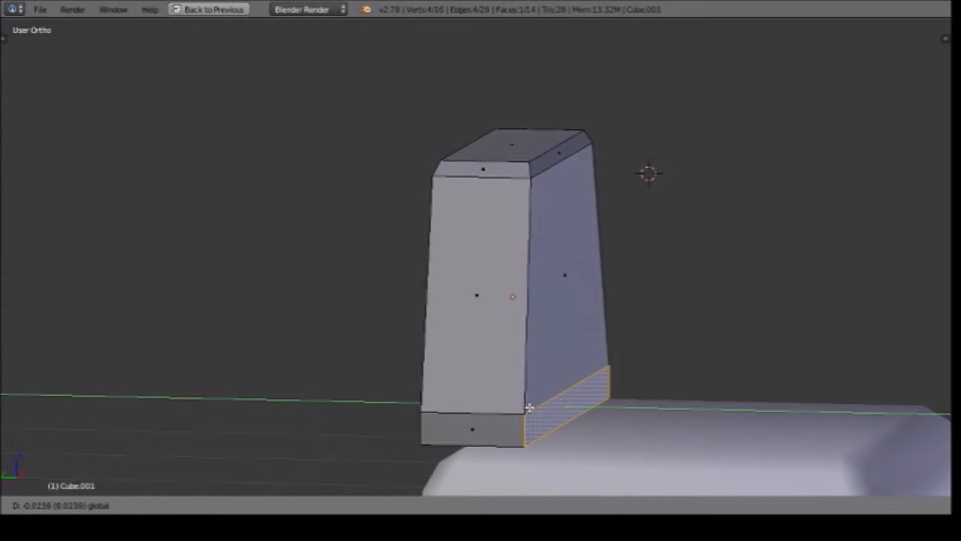
click(534, 407)
key(Tab)
key(Tab)
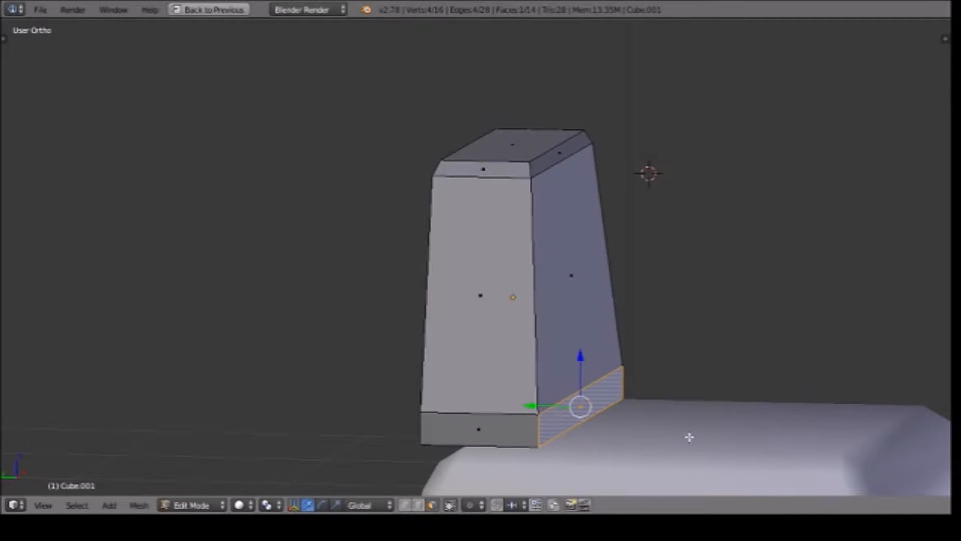
In edge select mode, move the upper edge of the backrest's narrow front base face about -0.13 along Y.
key(ctrl+Tab)
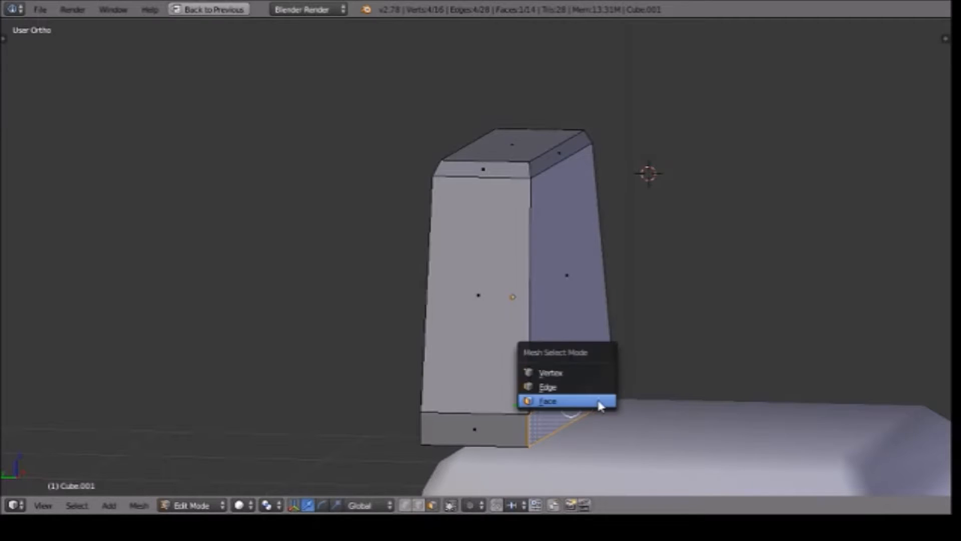
click(561, 384)
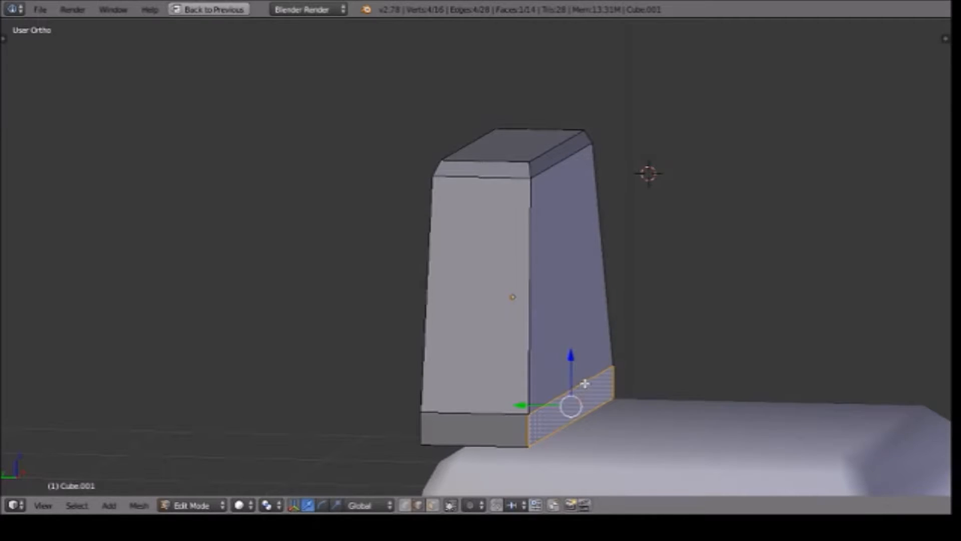
key(ctrl+Tab)
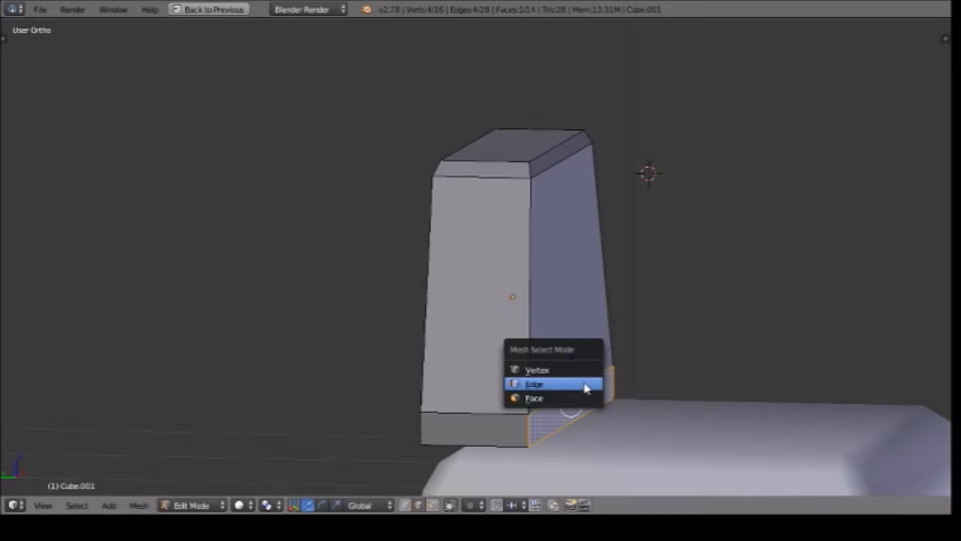
click(587, 386)
right_click(595, 374)
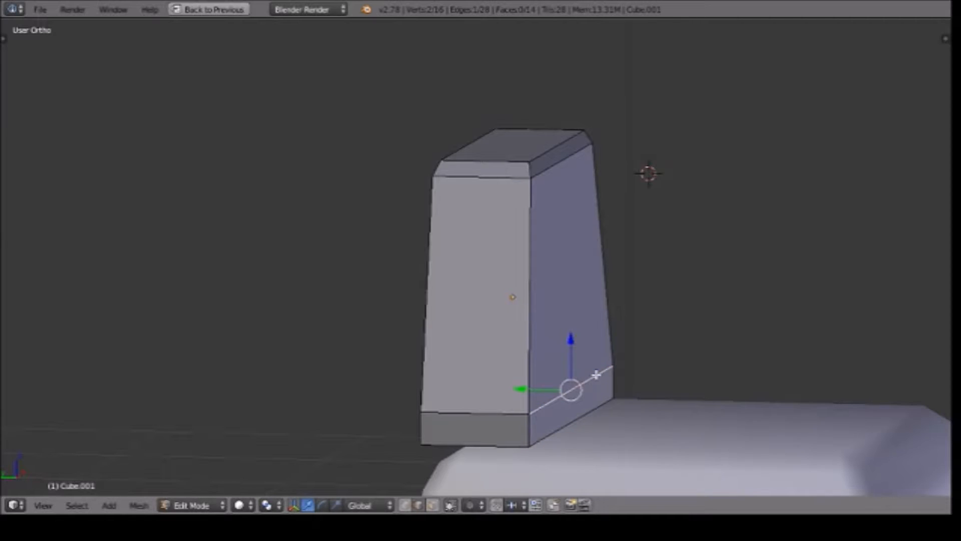
key(g)
key(y)
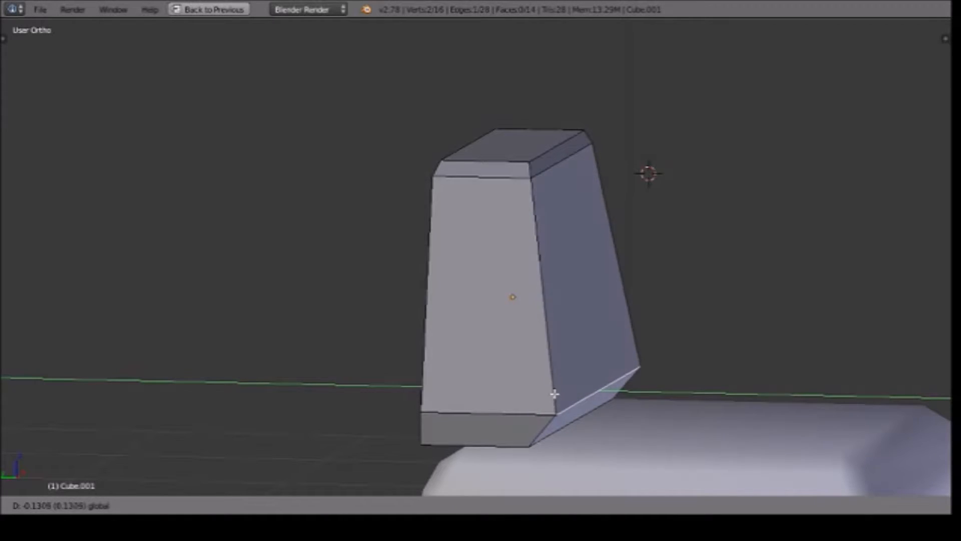
click(561, 394)
Compare the reshaped backrest and seat with the armchairs in the front reference photo.
middle_drag(772, 348, 631, 339)
scroll(469, 312, down, 9)
scroll(468, 311, up, 8)
key(KP_1)
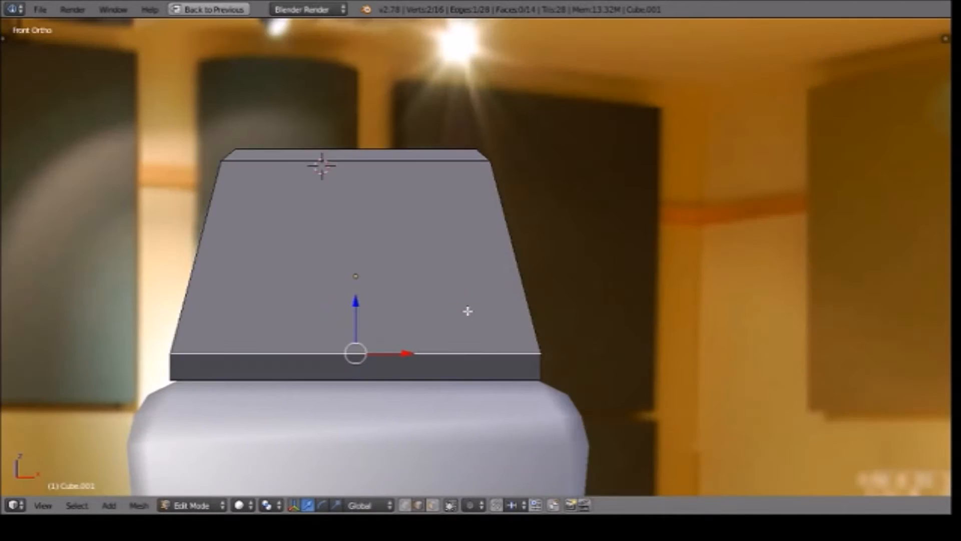
scroll(467, 311, down, 9)
scroll(468, 311, up, 4)
scroll(467, 311, down, 2)
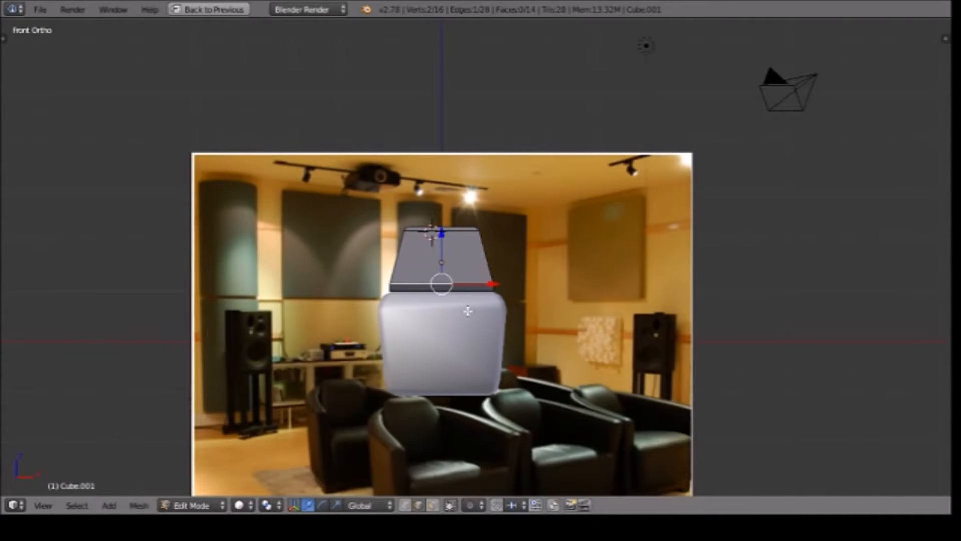
scroll(467, 311, up, 1)
shift+middle_drag(468, 311, 552, 269)
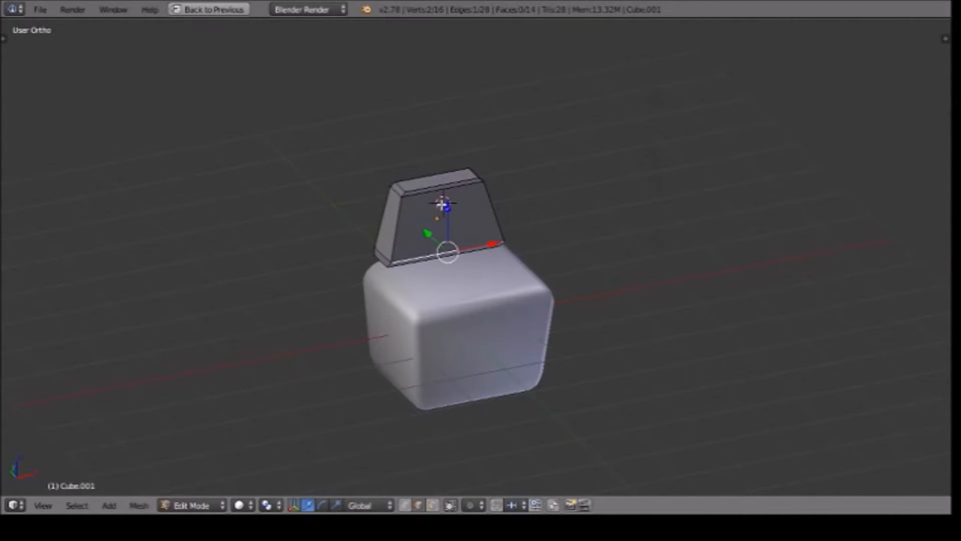
In Object Mode, stretch the backrest taller along Z and raise it 0.143 along Z.
key(Tab)
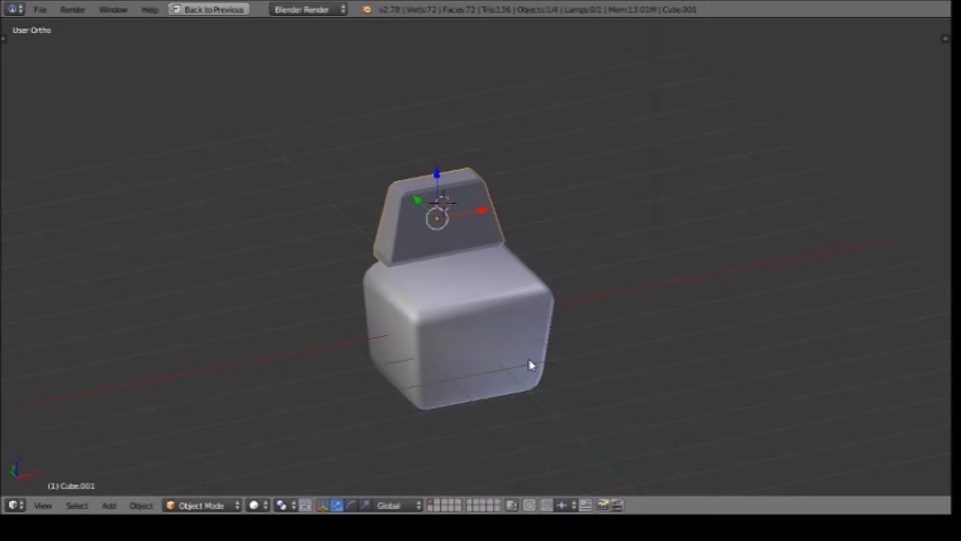
key(s)
key(z)
click(542, 404)
key(g)
key(z)
click(440, 173)
middle_drag(576, 280, 637, 287)
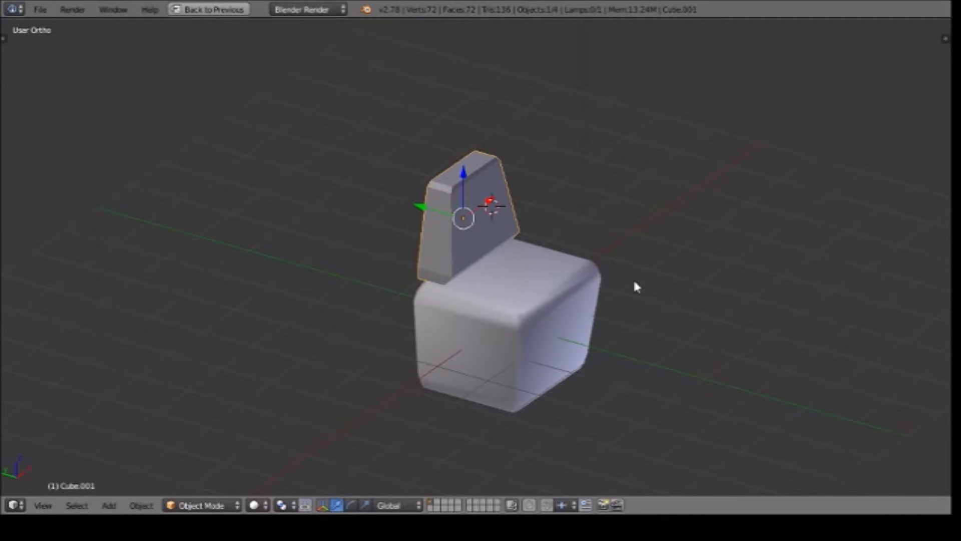
Restore the full screen layout with the tool shelf shown and apply smooth shading to the backrest.
key(ctrl+Up)
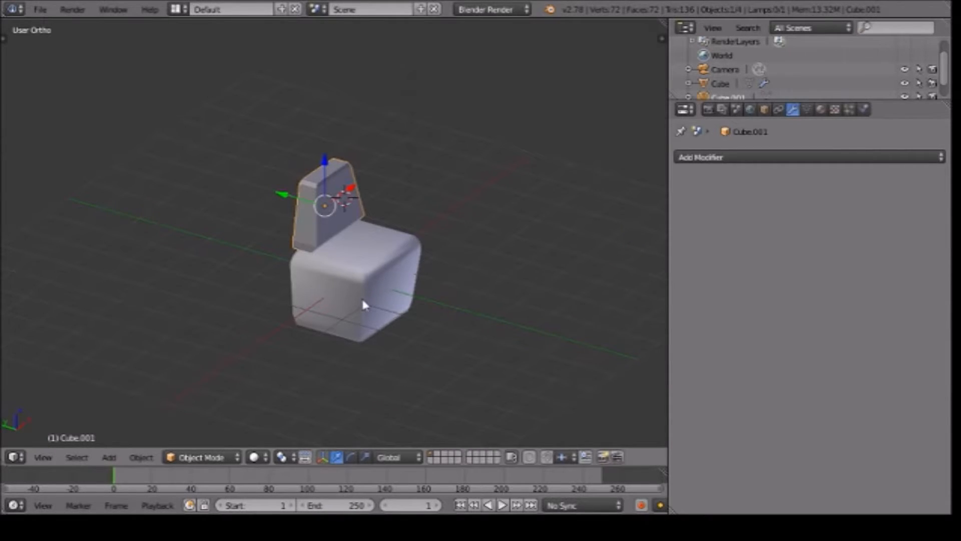
middle_drag(490, 246, 414, 259)
key(t)
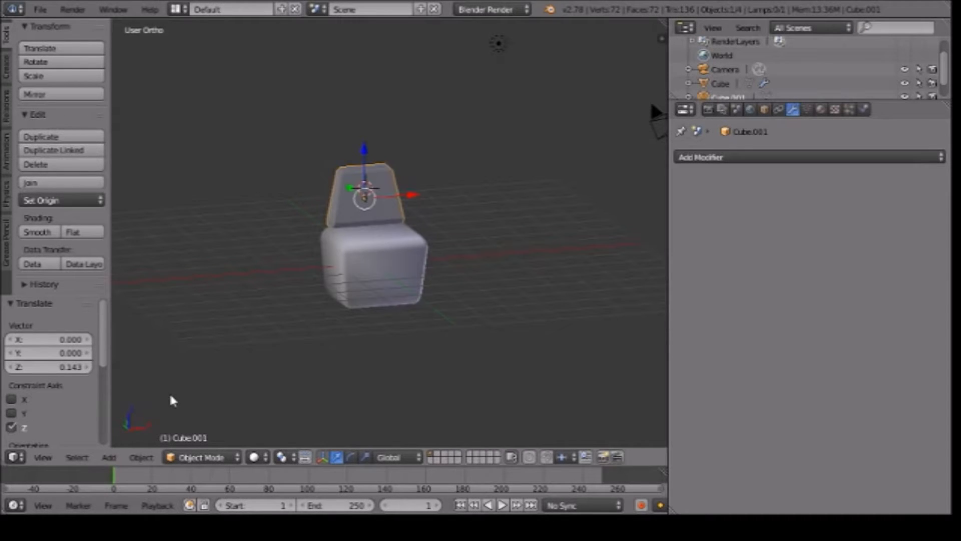
click(46, 233)
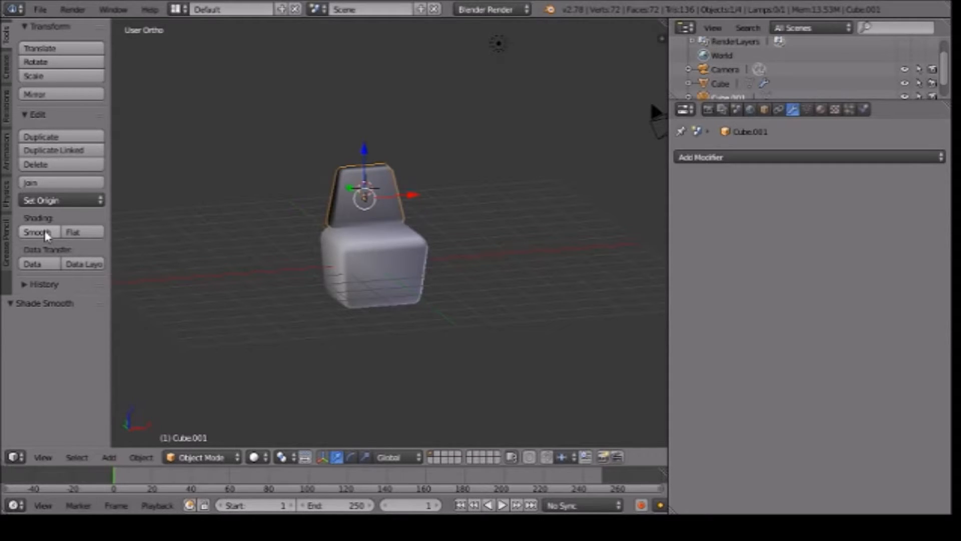
scroll(214, 235, up, 8)
scroll(214, 235, down, 4)
middle_drag(313, 194, 489, 272)
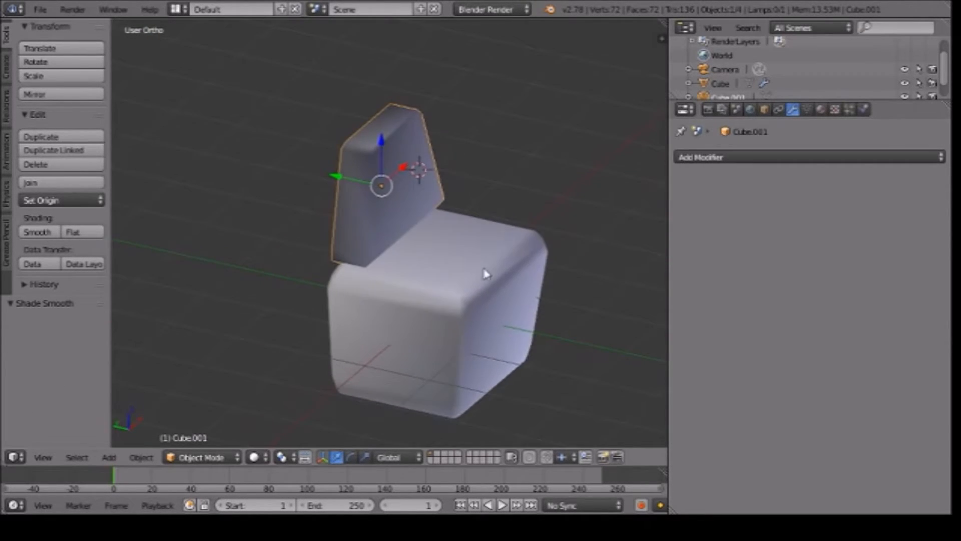
Add a Bevel modifier to the backrest.
right_click(489, 273)
right_click(349, 200)
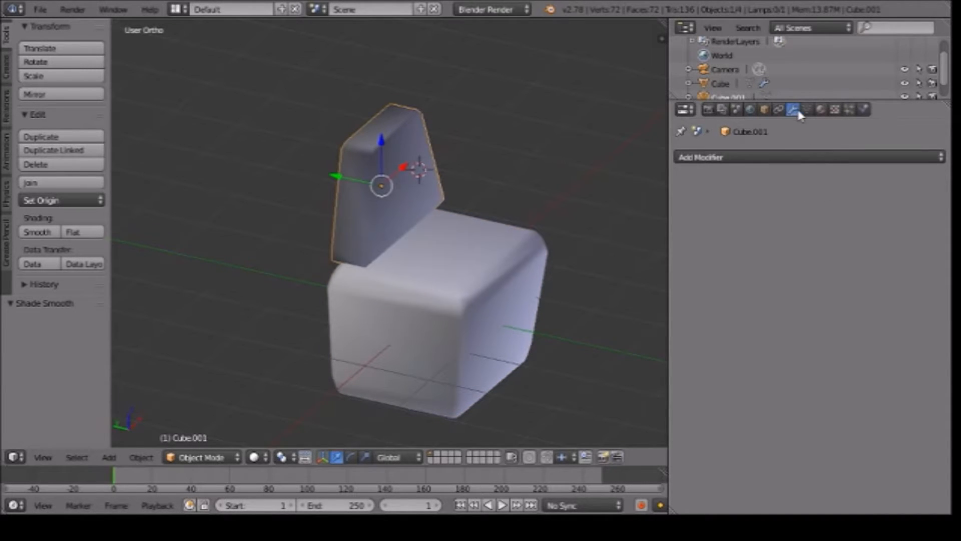
click(811, 156)
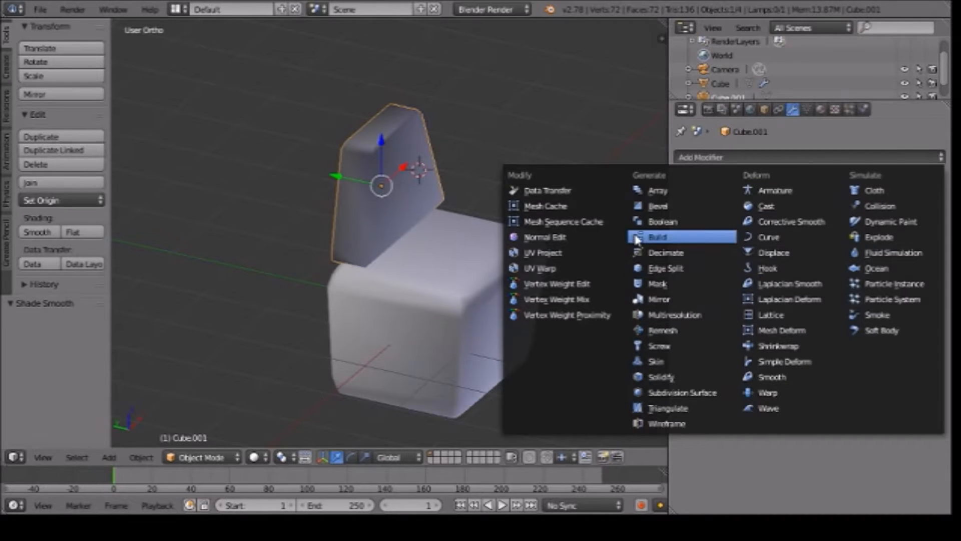
click(656, 210)
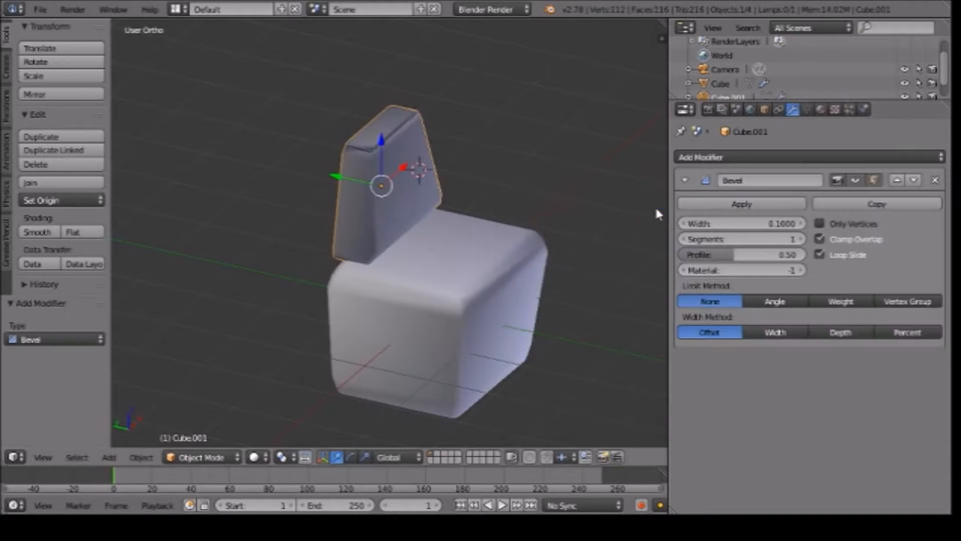
Compare the bevel settings of the seat and backrest and try a smaller bevel width on the backrest.
middle_drag(503, 213, 416, 176)
shift+drag(386, 159, 480, 226)
key(ctrl+z)
middle_drag(407, 304, 429, 289)
right_click(435, 282)
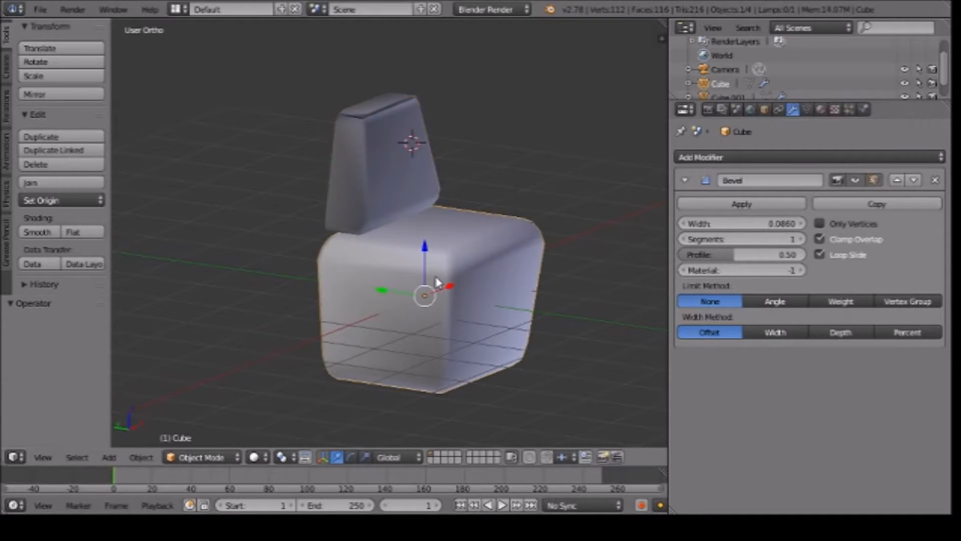
right_click(353, 185)
right_click(435, 249)
right_click(369, 129)
drag(782, 226, 746, 226)
key(Escape)
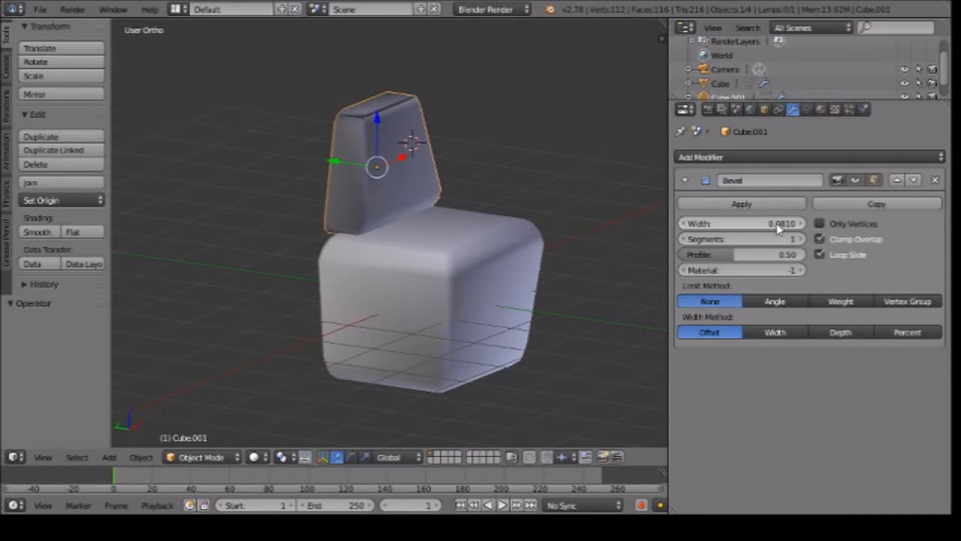
Examine the bevel shading along the backrest's top edges up close.
shift+middle_drag(440, 137, 414, 257)
scroll(420, 188, up, 4)
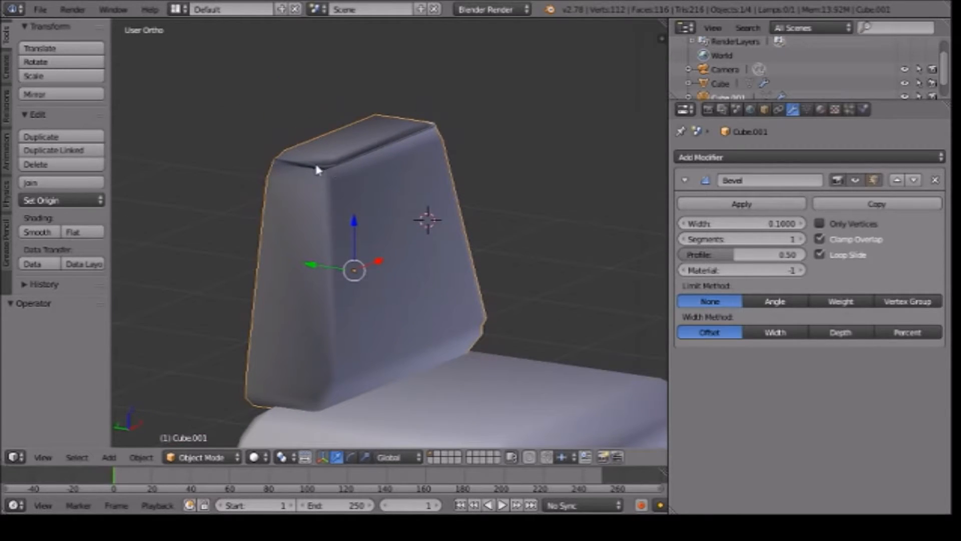
scroll(347, 160, up, 8)
shift+middle_drag(350, 161, 504, 377)
scroll(355, 229, down, 2)
scroll(355, 224, down, 3)
scroll(353, 224, up, 3)
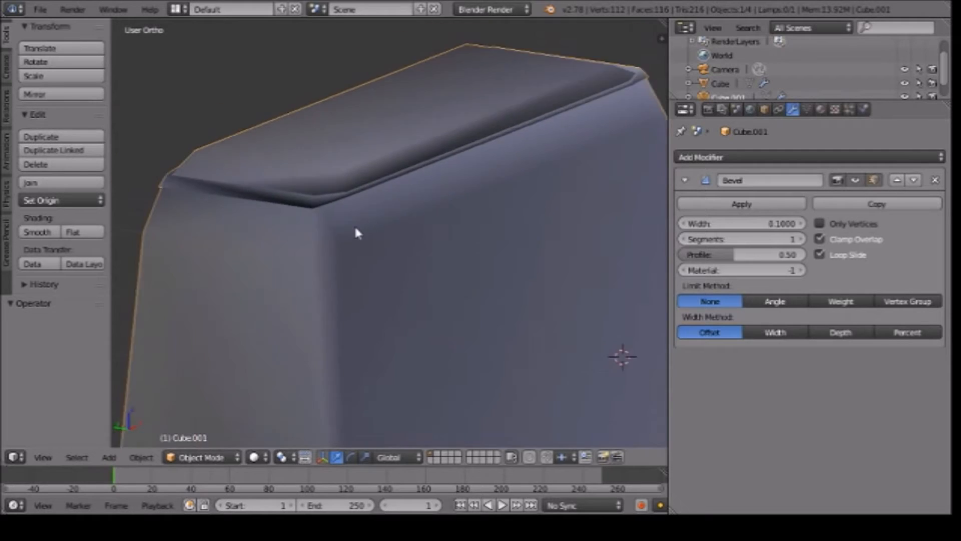
scroll(353, 224, down, 7)
Select the backrest's top face in face select mode and raise it slightly along Z.
key(Tab)
scroll(355, 226, up, 5)
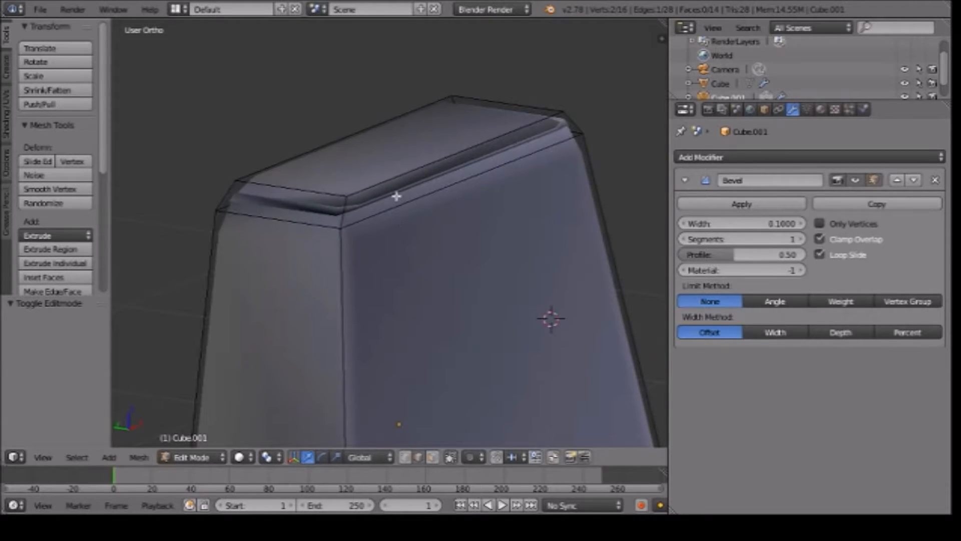
key(ctrl+Tab)
click(368, 210)
right_click(400, 153)
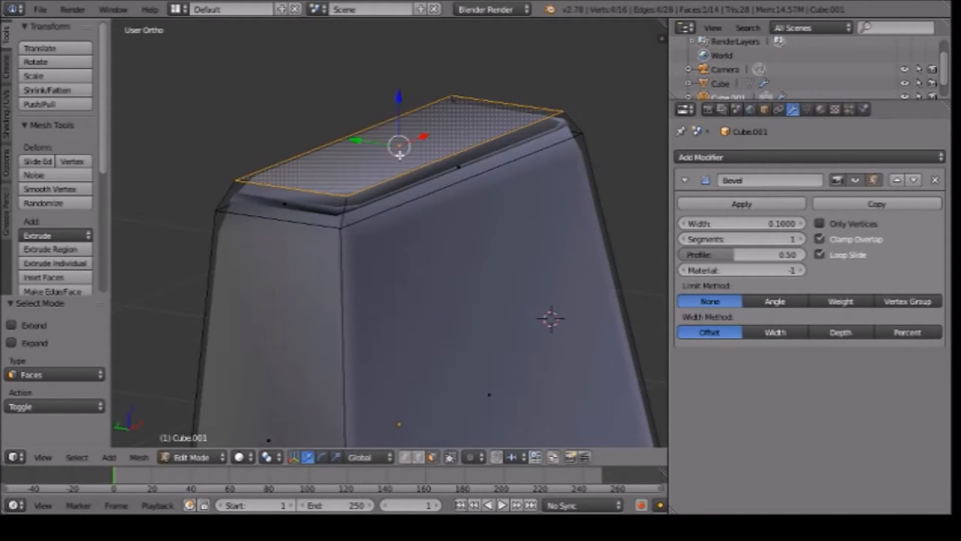
drag(400, 95, 399, 76)
key(Tab)
Reapply smooth shading to the backrest and check the chair in front view against the reference photo.
scroll(572, 243, down, 5)
middle_drag(572, 243, 576, 303)
click(37, 232)
middle_drag(150, 241, 385, 244)
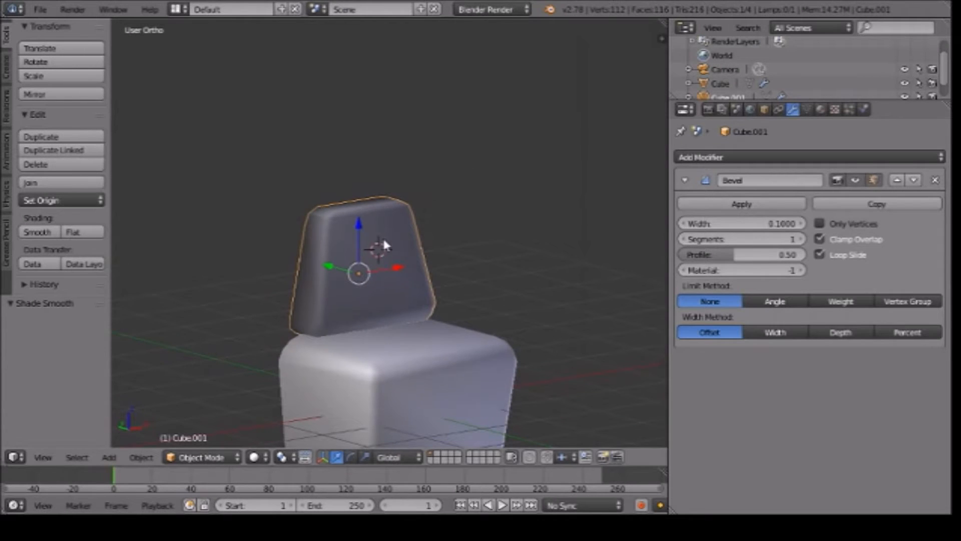
scroll(325, 211, down, 5)
scroll(325, 211, up, 5)
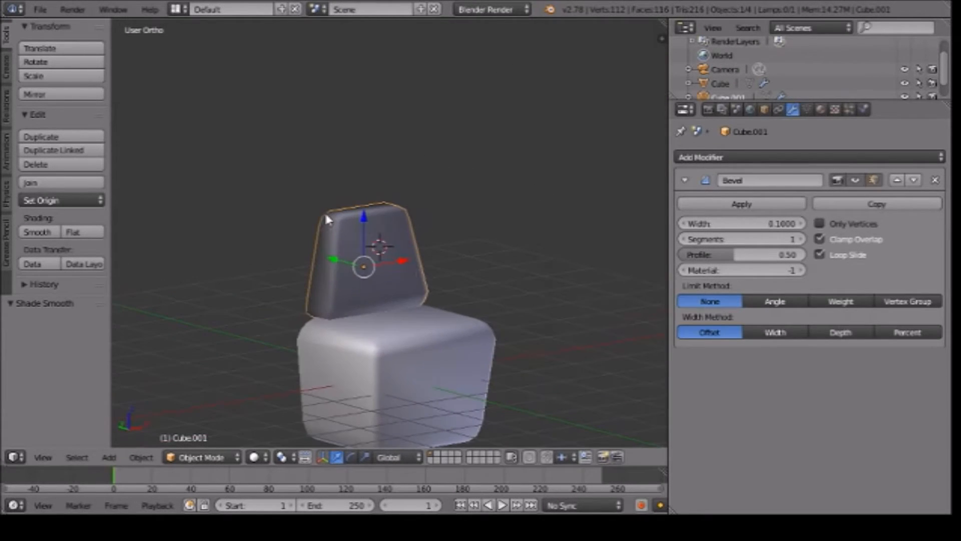
key(KP_1)
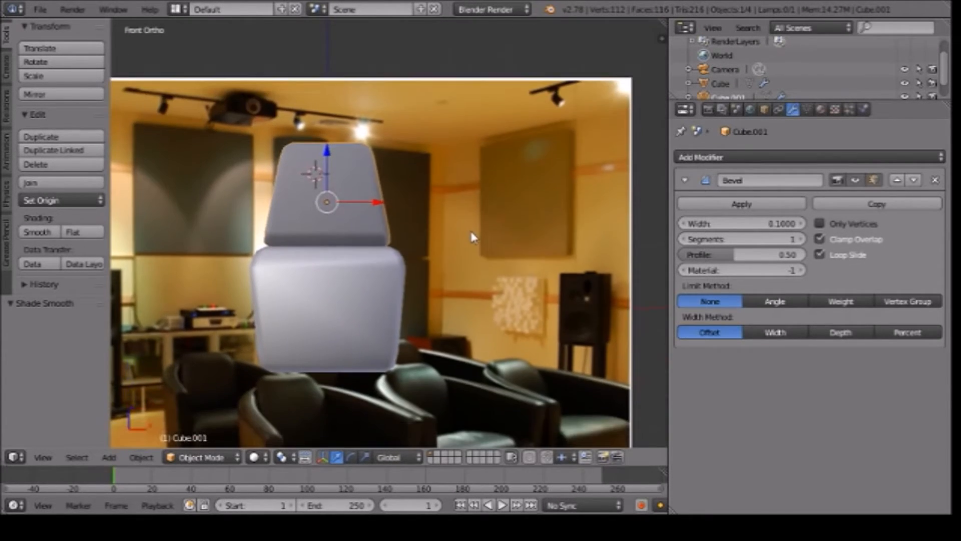
In edge select mode, select the backrest's top front edge and move it back along Y to slope the top.
middle_drag(438, 230, 469, 265)
key(Tab)
scroll(482, 206, up, 3)
key(ctrl+Tab)
click(452, 209)
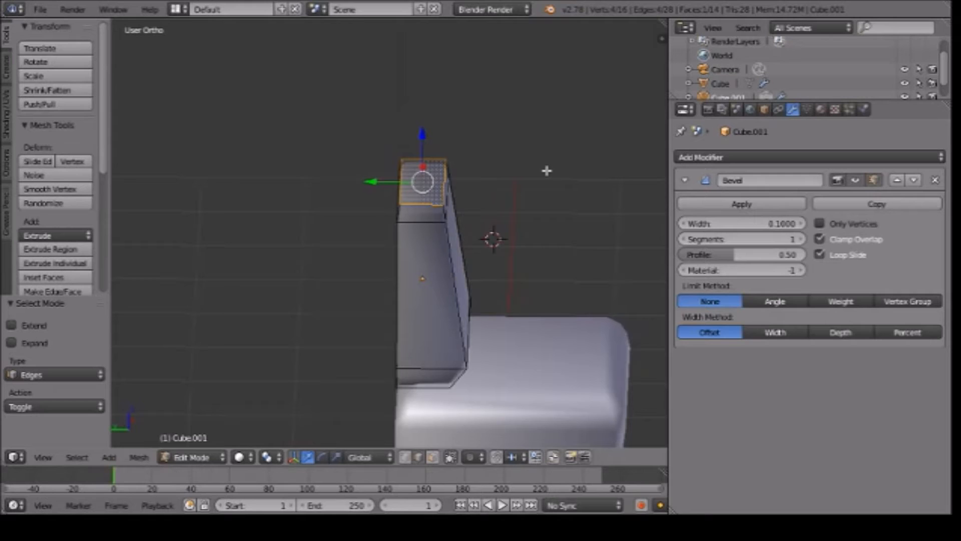
scroll(547, 170, up, 4)
right_click(416, 155)
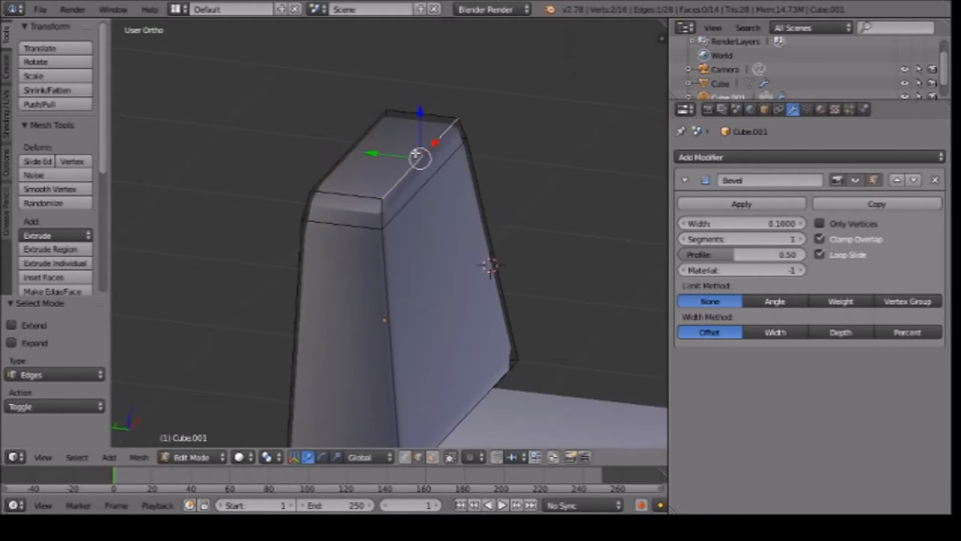
drag(395, 149, 355, 141)
Select the edge loop just below the backrest's top, lower it 0.158 along Z, and return to Object Mode.
right_click(440, 193)
alt+right_click(402, 202)
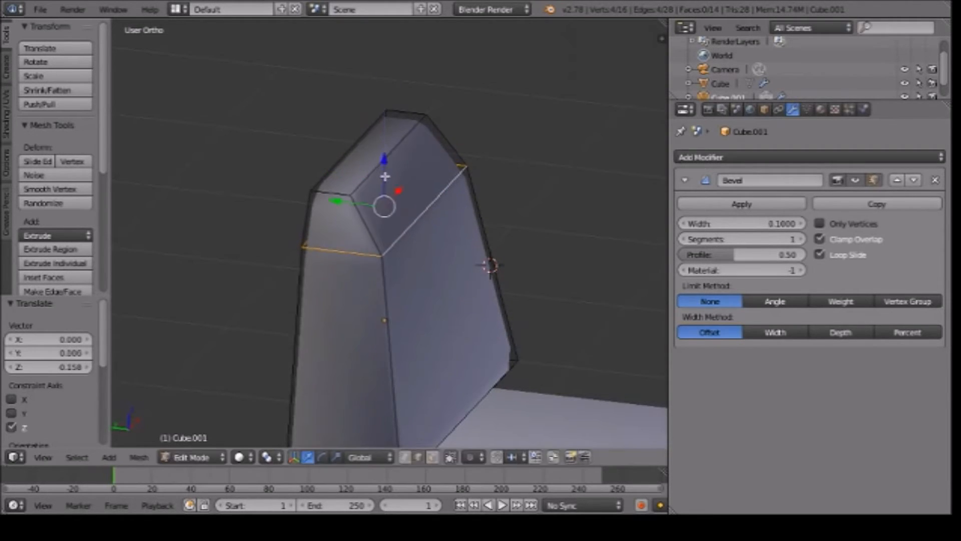
key(Tab)
Examine the reshaped backrest in wireframe and solid shading and from the front and side views.
middle_drag(493, 240, 387, 241)
scroll(387, 240, down, 9)
scroll(387, 240, up, 6)
key(z)
key(z)
key(KP_1)
key(KP_3)
key(KP_1)
Compare the seat and backrest with the armchairs in the reference photo, including the shape of their armrests.
scroll(412, 298, down, 5)
scroll(411, 297, up, 1)
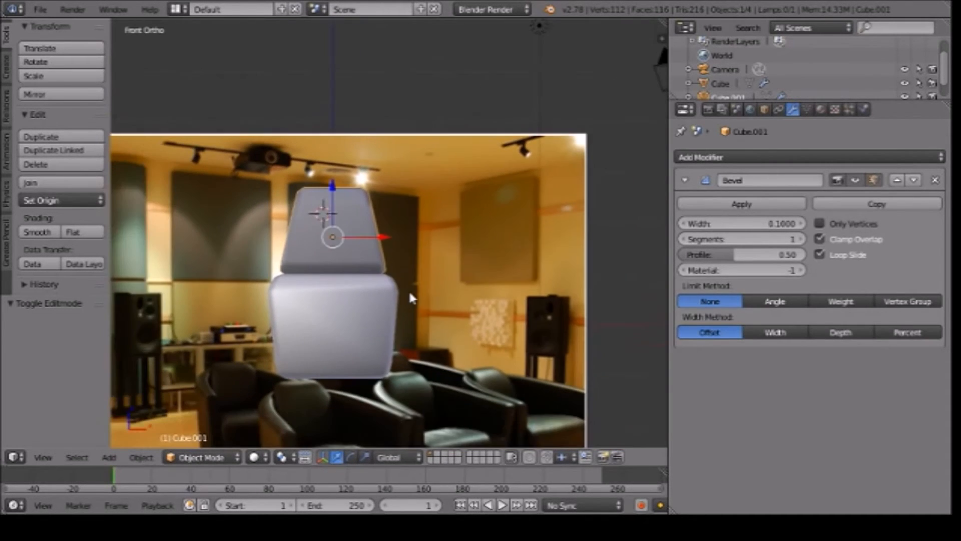
scroll(429, 240, up, 1)
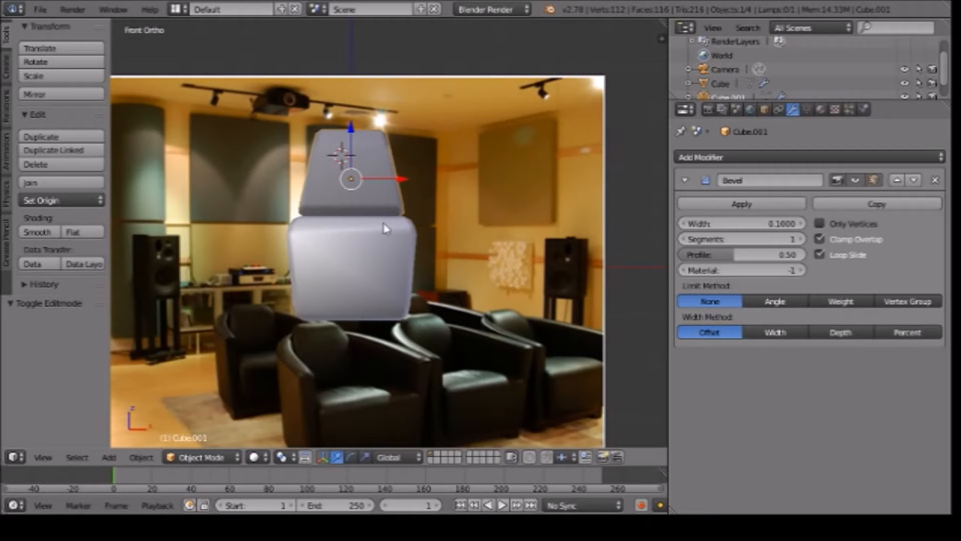
middle_drag(306, 263, 298, 303)
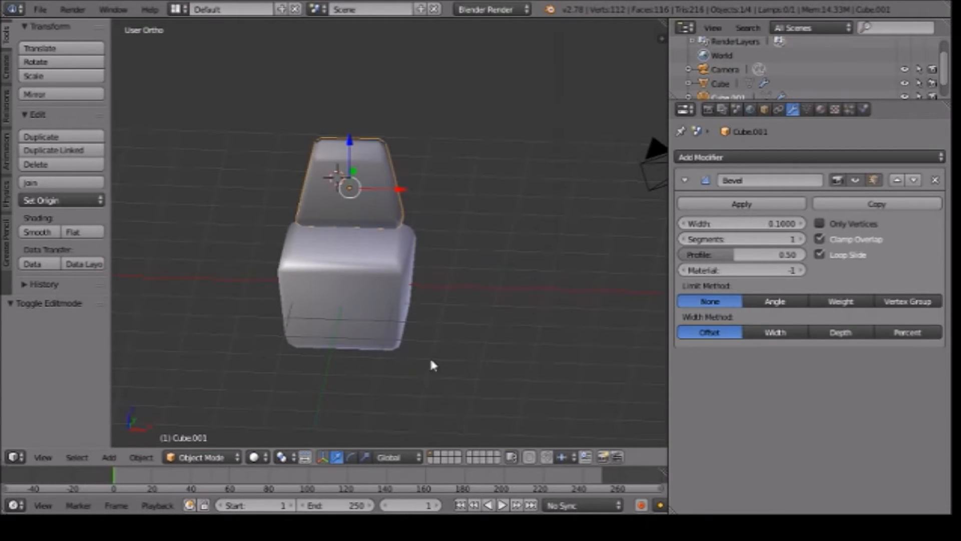
key(KP_1)
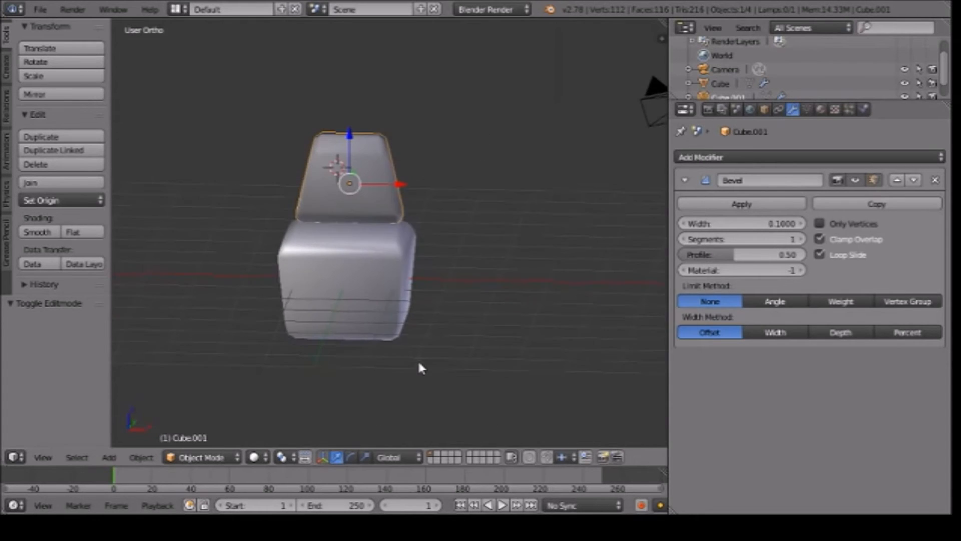
shift+middle_drag(548, 426, 540, 361)
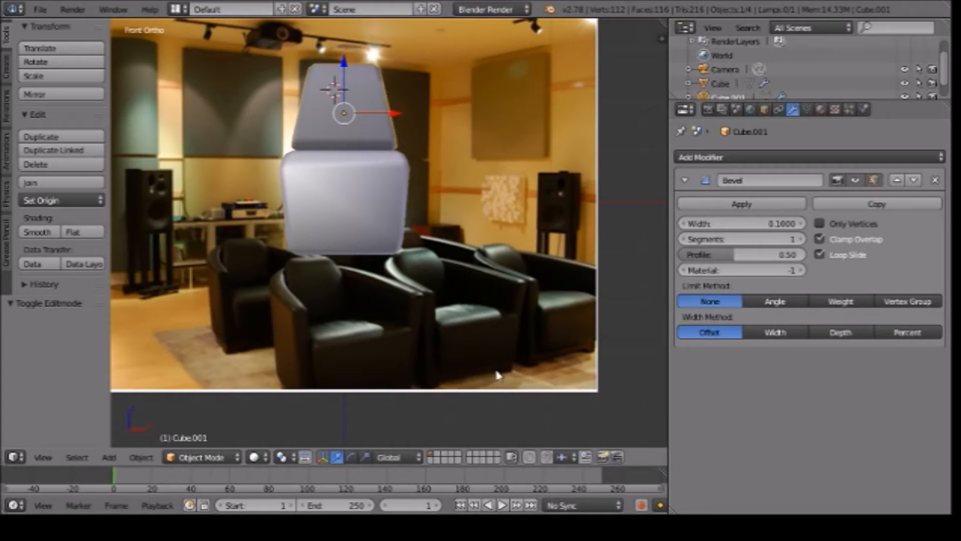
middle_drag(476, 223, 540, 252)
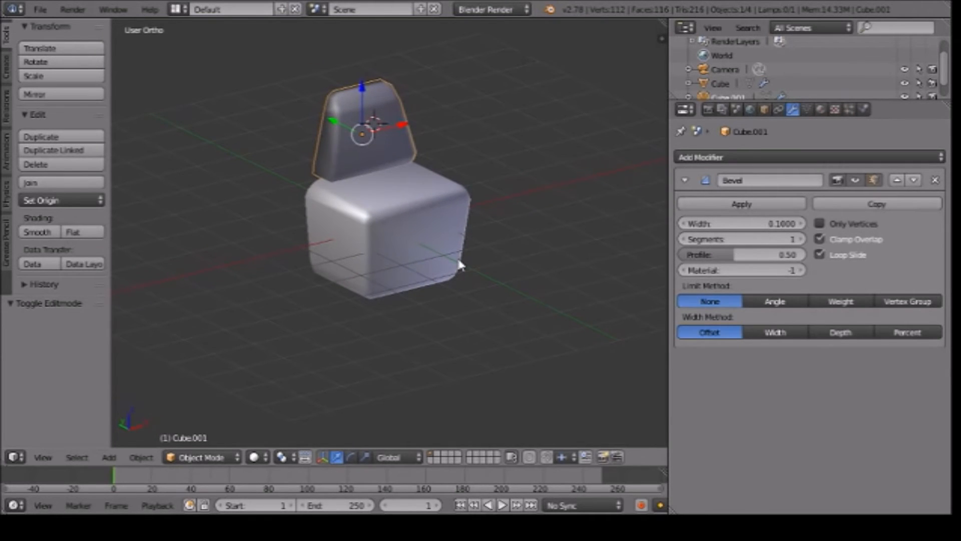
Add a cube for the armrest and, in top view, move it -2.122 along X to beside the seat.
key(shift+a)
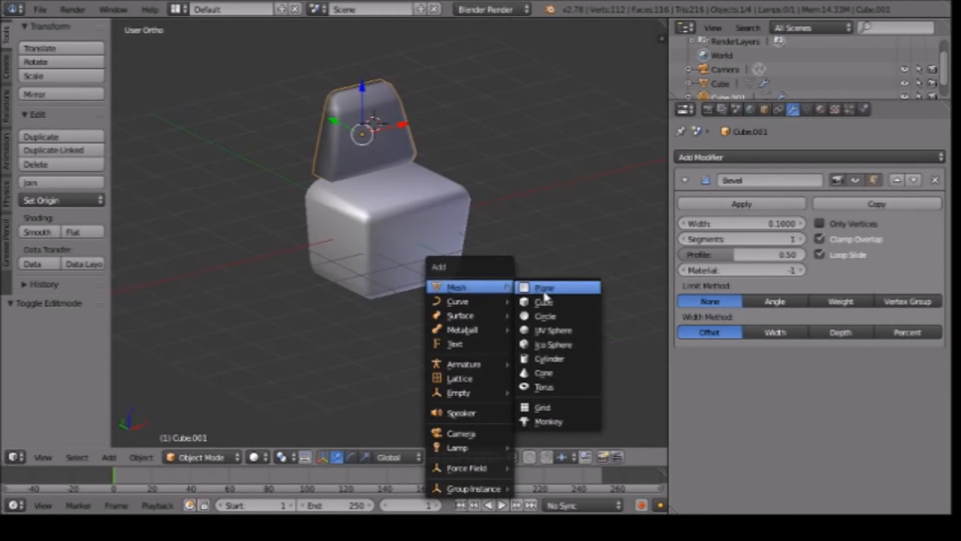
click(547, 307)
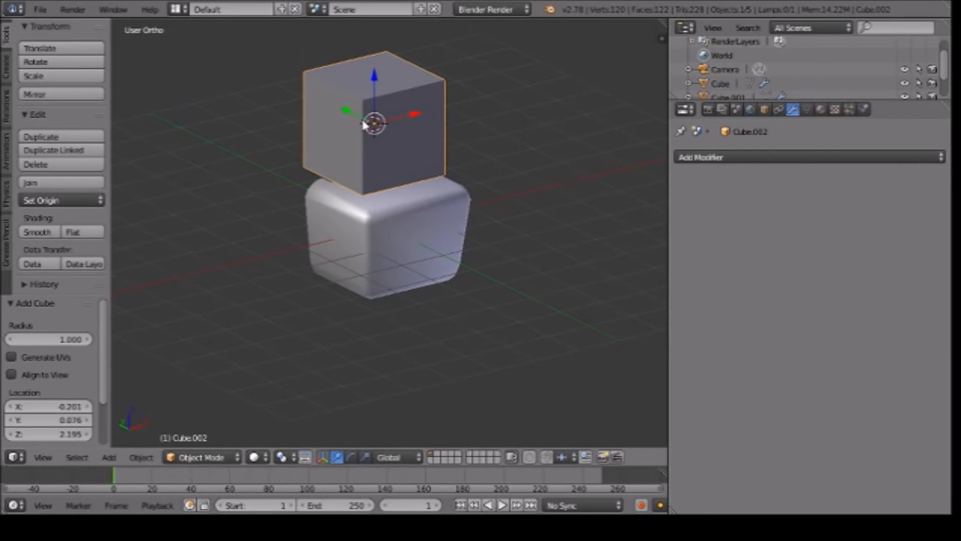
key(KP_7)
drag(388, 285, 282, 290)
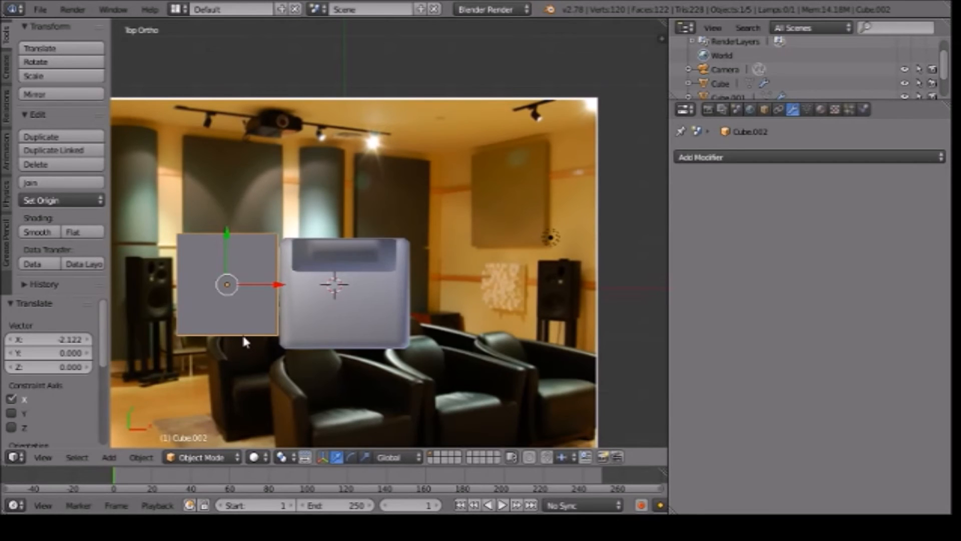
Lower the armrest cube along Z to the seat's level and shift it 0.084 along X against the seat's side.
middle_drag(298, 277, 368, 220)
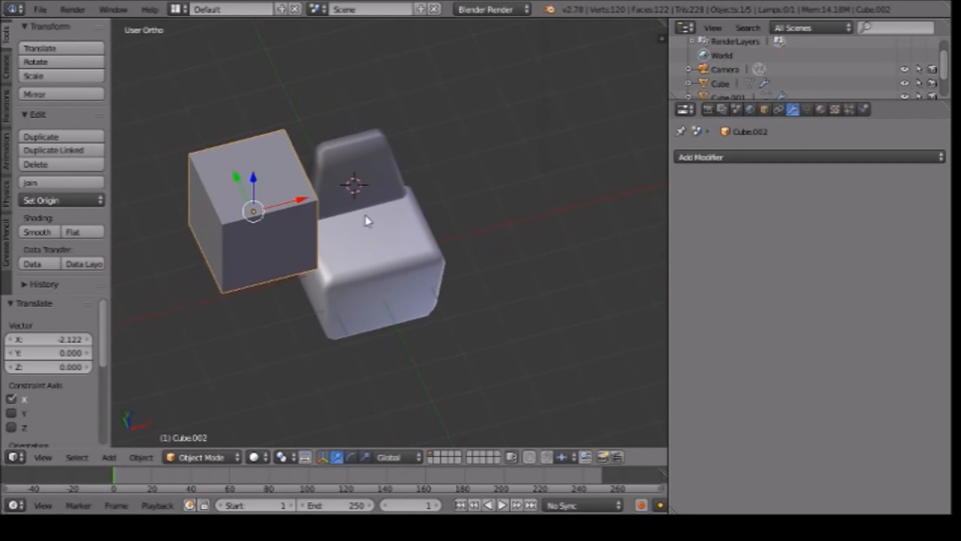
drag(255, 179, 274, 225)
middle_drag(524, 246, 460, 171)
drag(259, 125, 262, 160)
middle_drag(280, 167, 343, 229)
drag(259, 219, 267, 227)
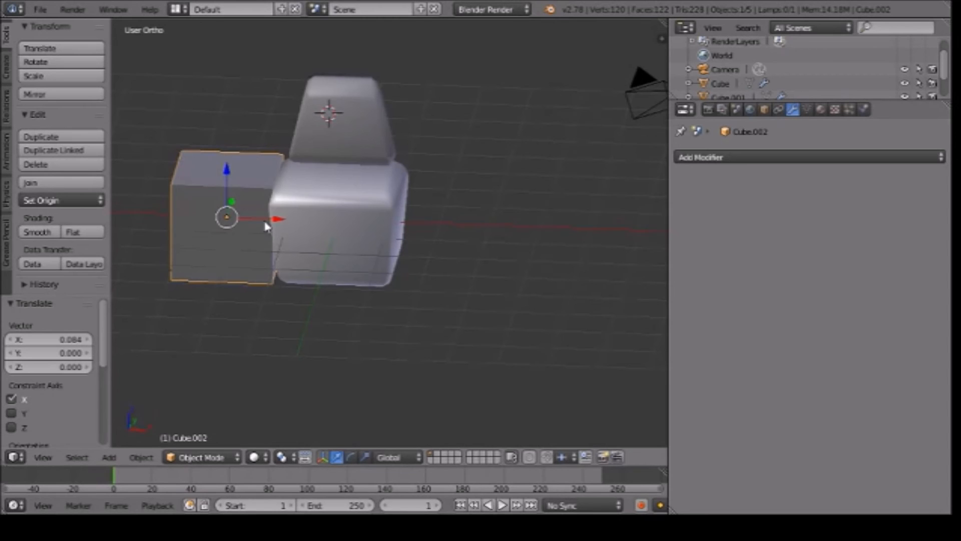
middle_drag(477, 225, 535, 271)
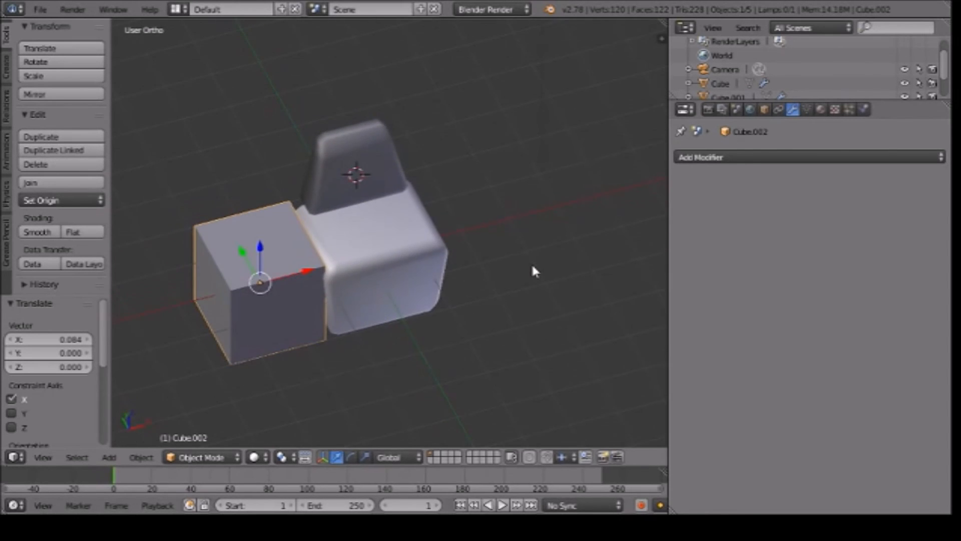